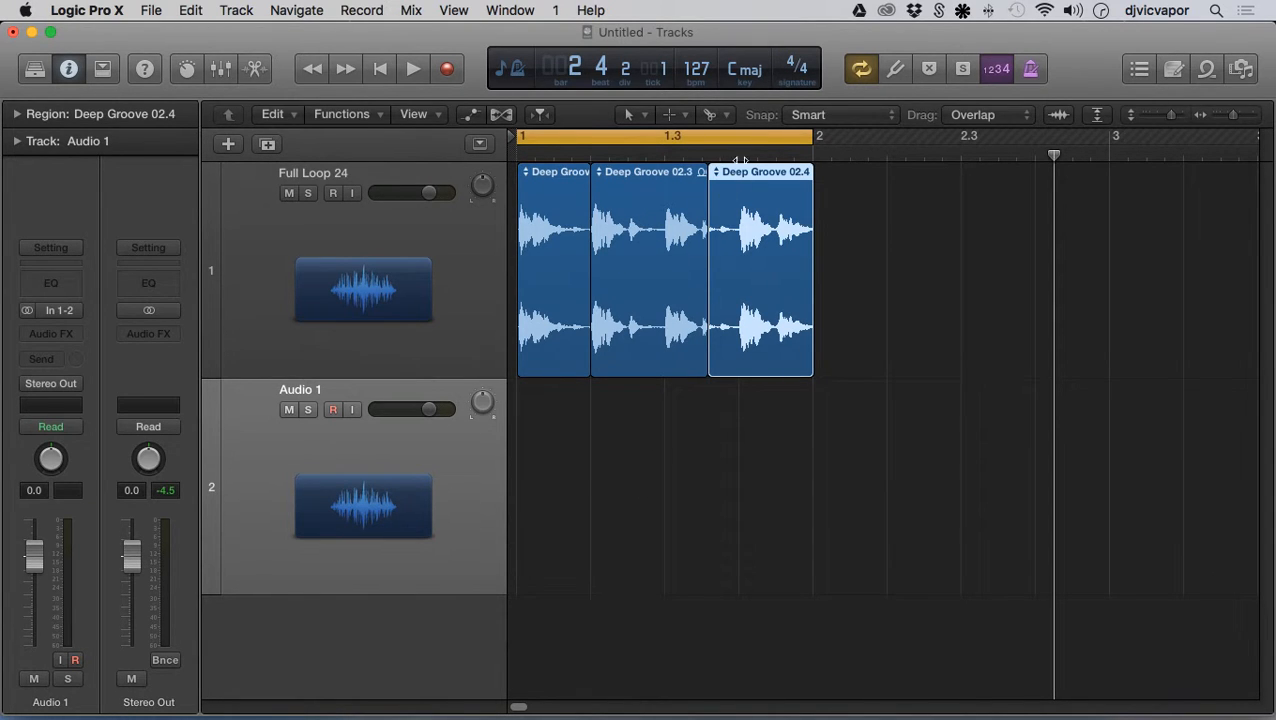
Try moving the Deep Groove 02.4 region two divisions later and return it to the end of Deep Groove 02.3.
drag(741, 174, 778, 175)
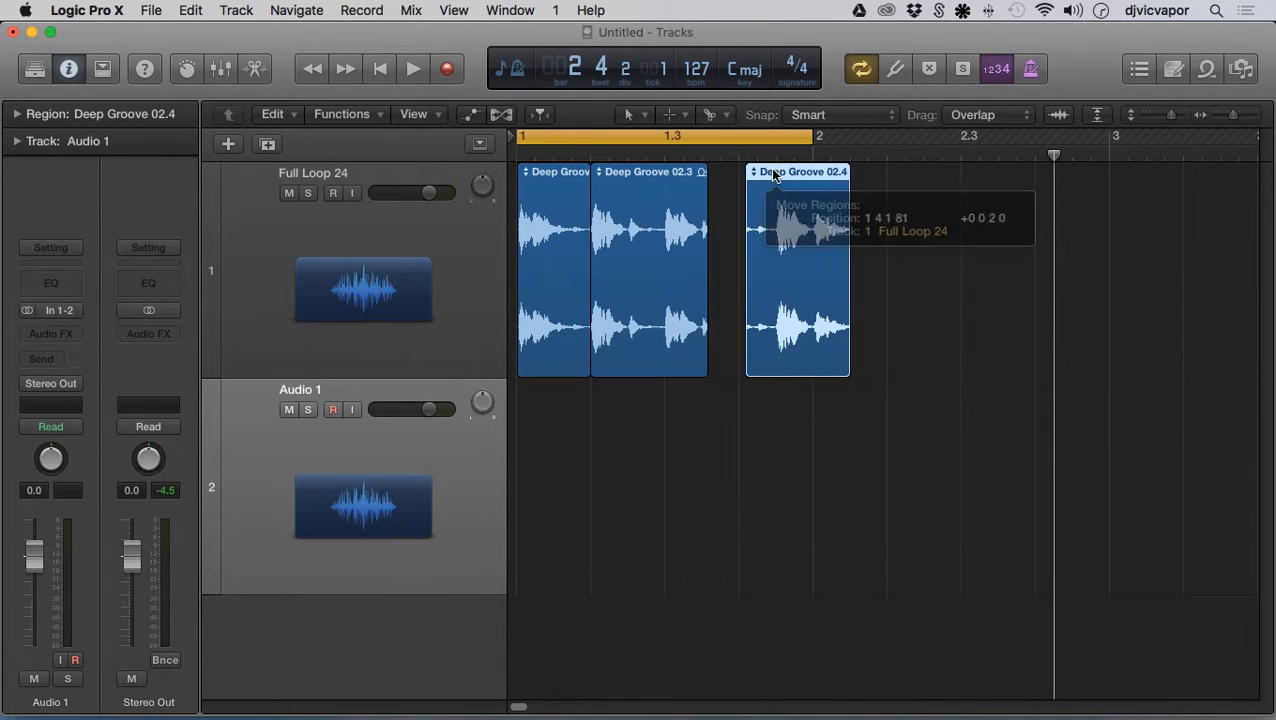
click(703, 176)
double_click(703, 176)
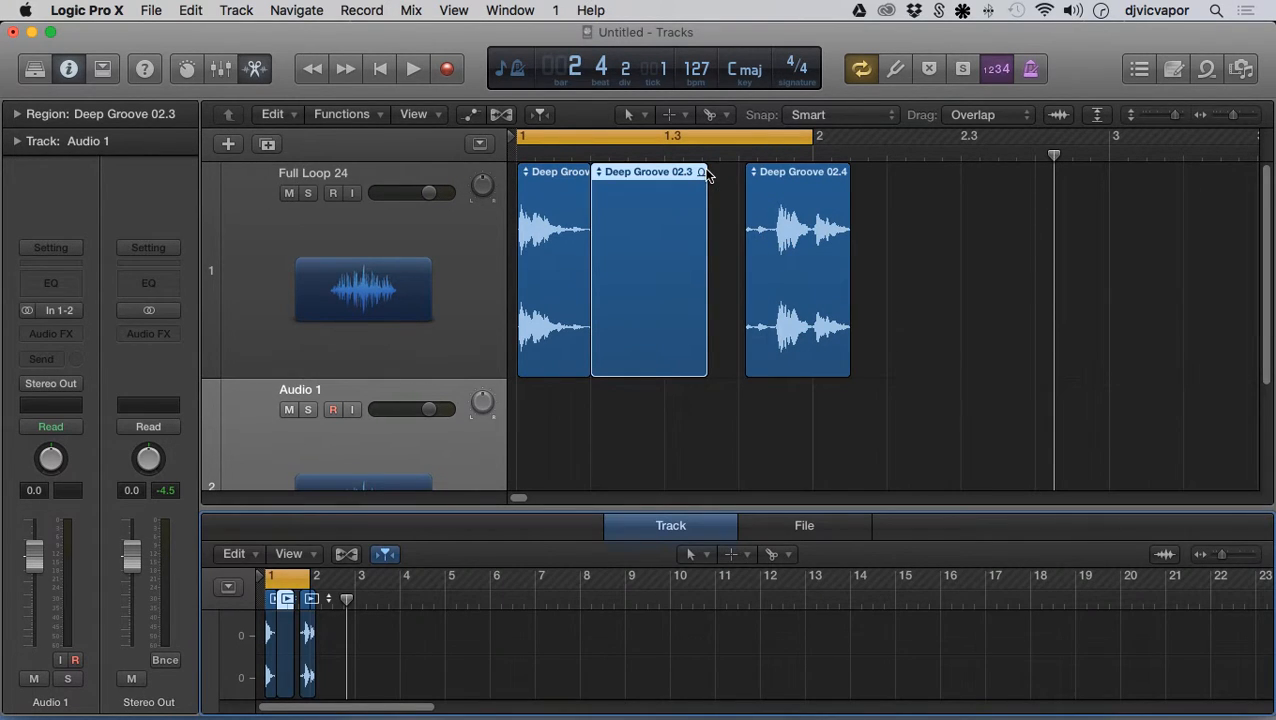
drag(770, 175, 726, 171)
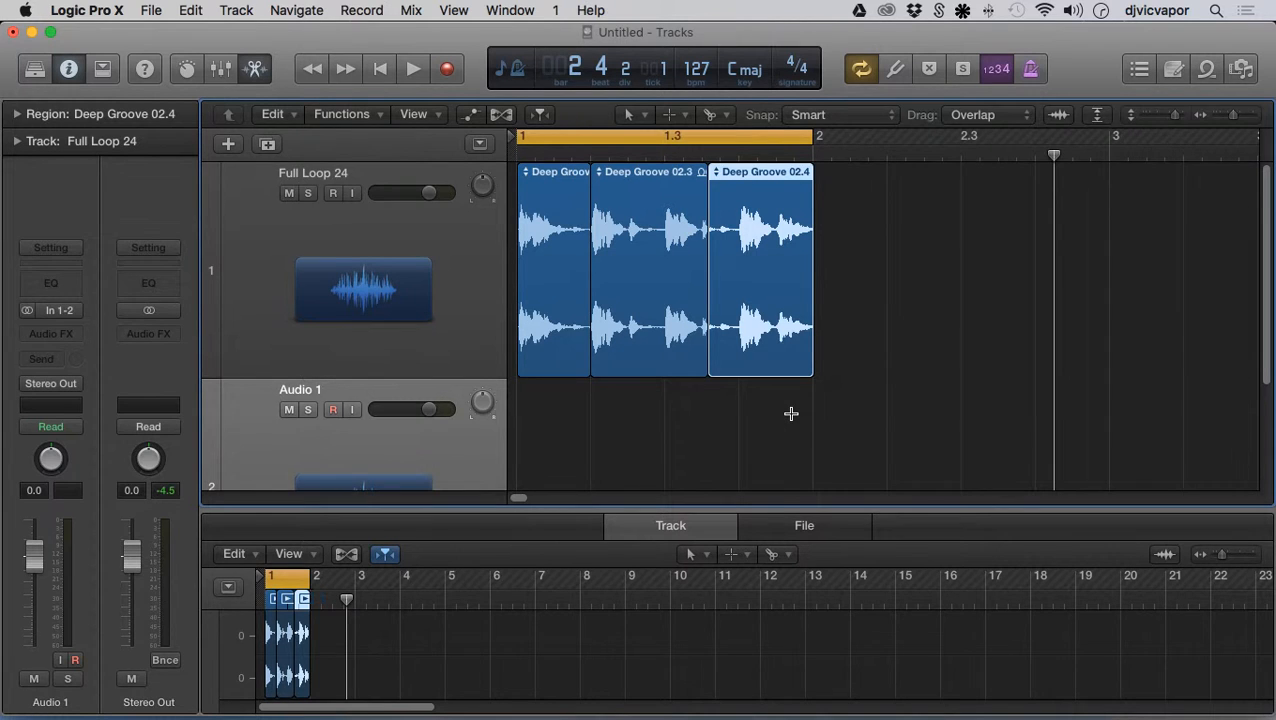
Show the toolbar and set the Nudge Value to Bar.
key(ctrl+alt+super+t)
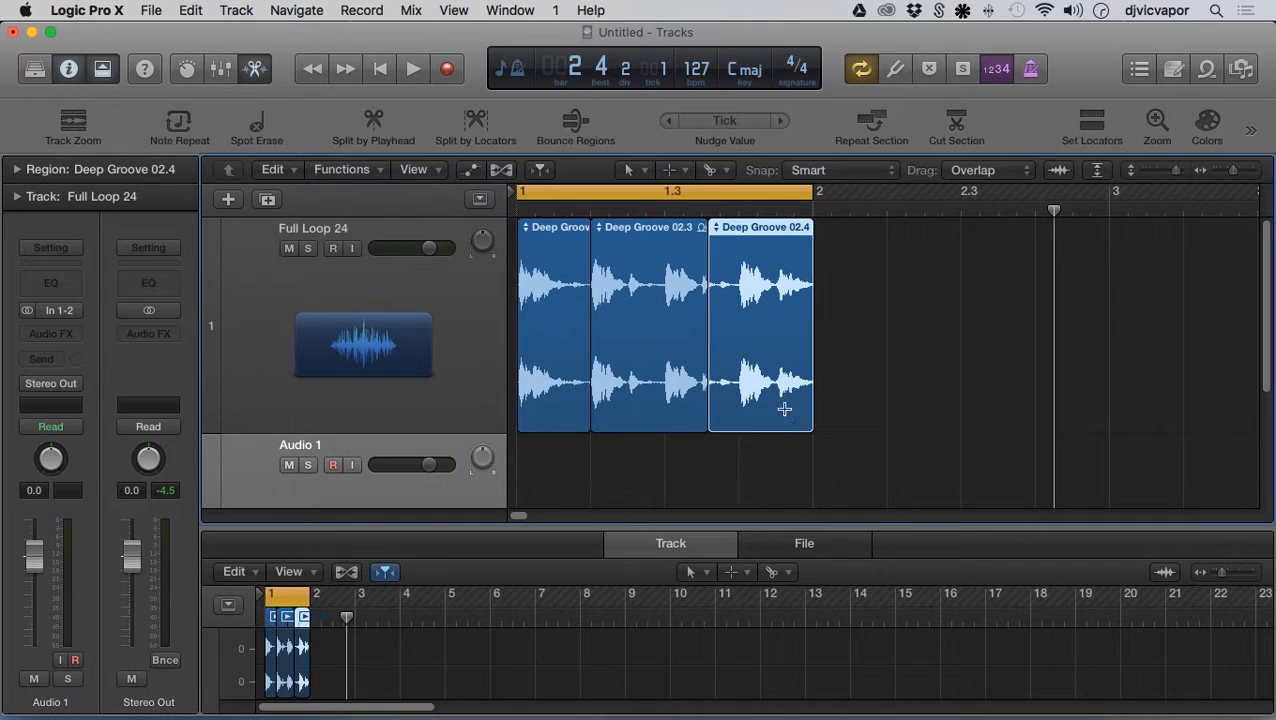
click(733, 128)
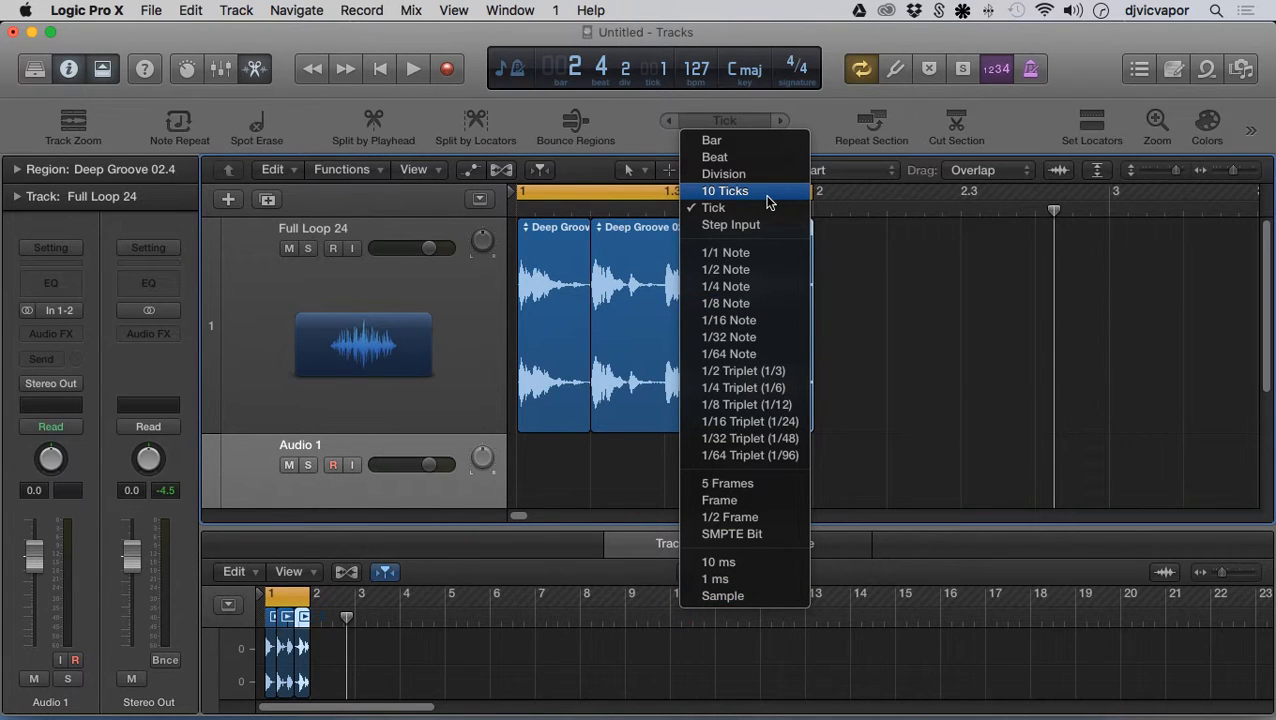
click(758, 140)
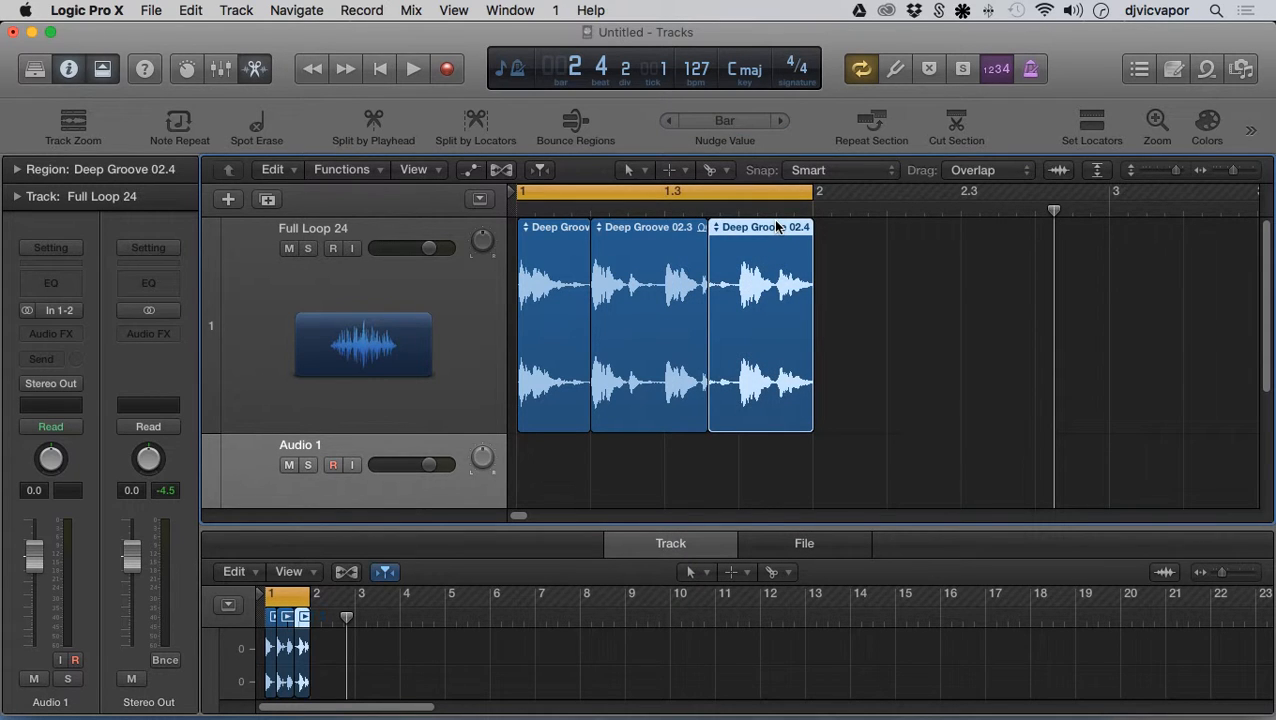
Nudge the Deep Groove 02.4 region one bar later and back, and repeat with two bars in each direction.
click(782, 122)
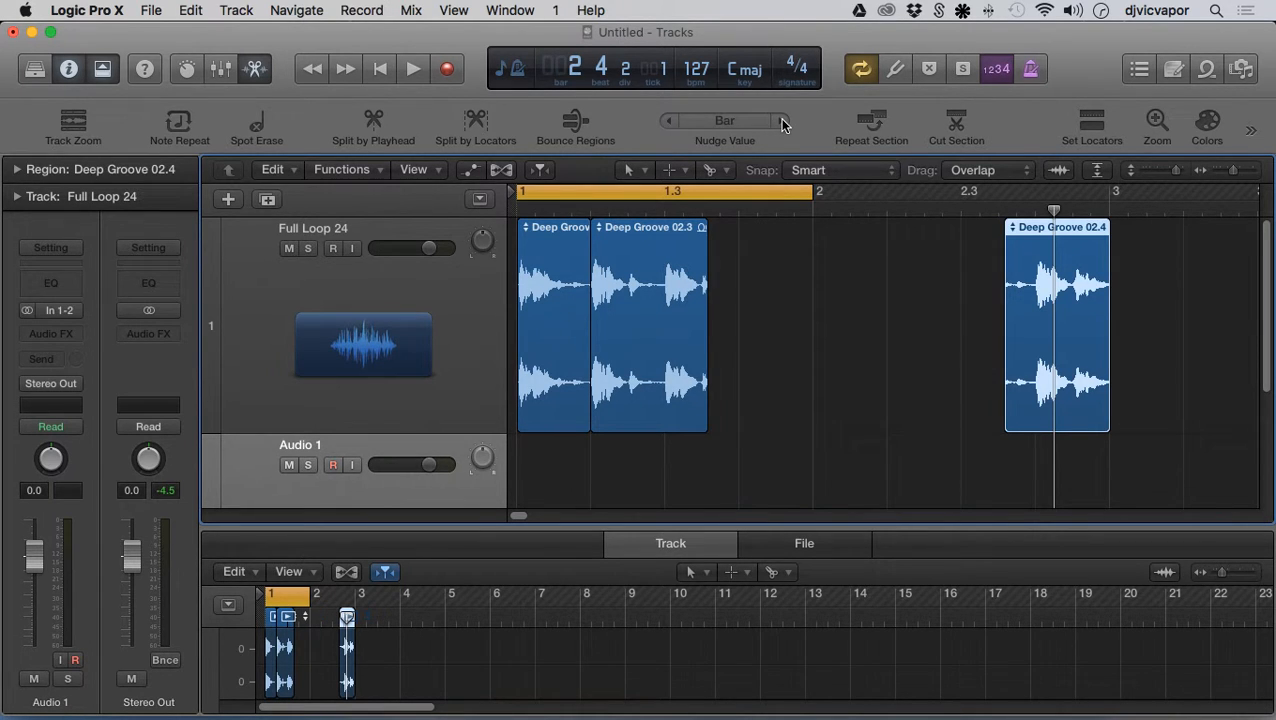
click(671, 122)
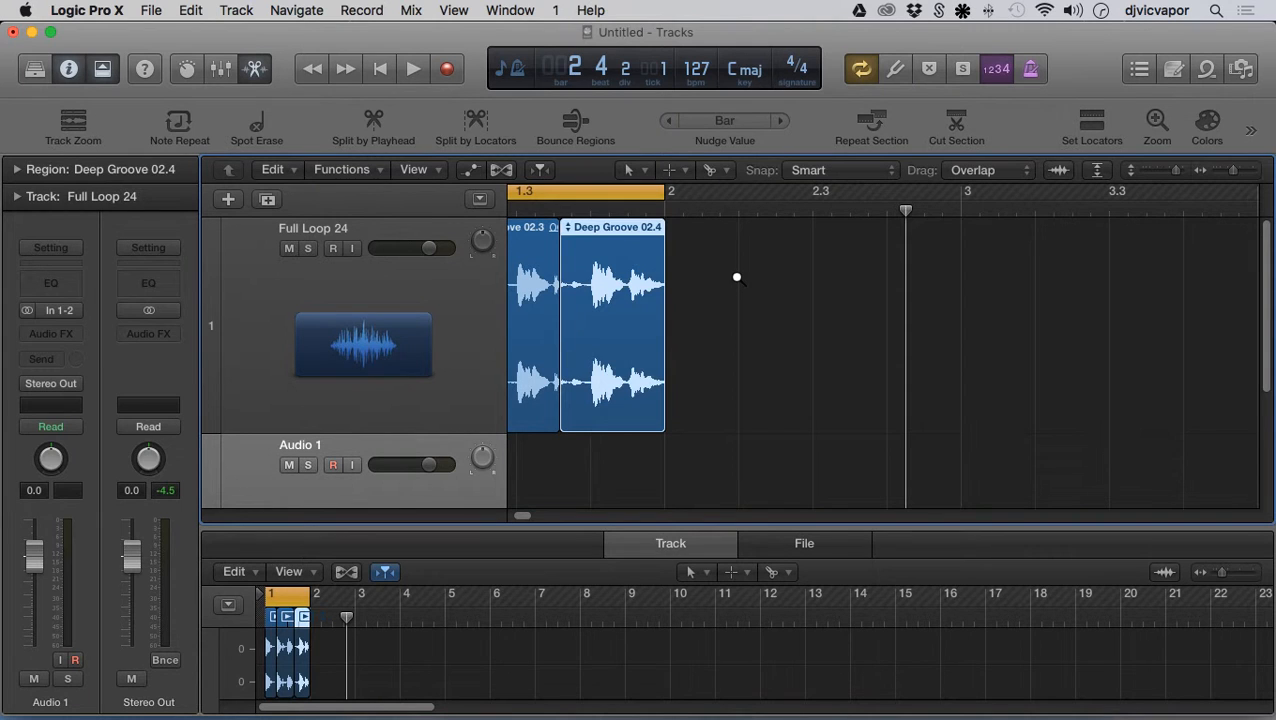
key(alt+Right)
key(alt+Right)
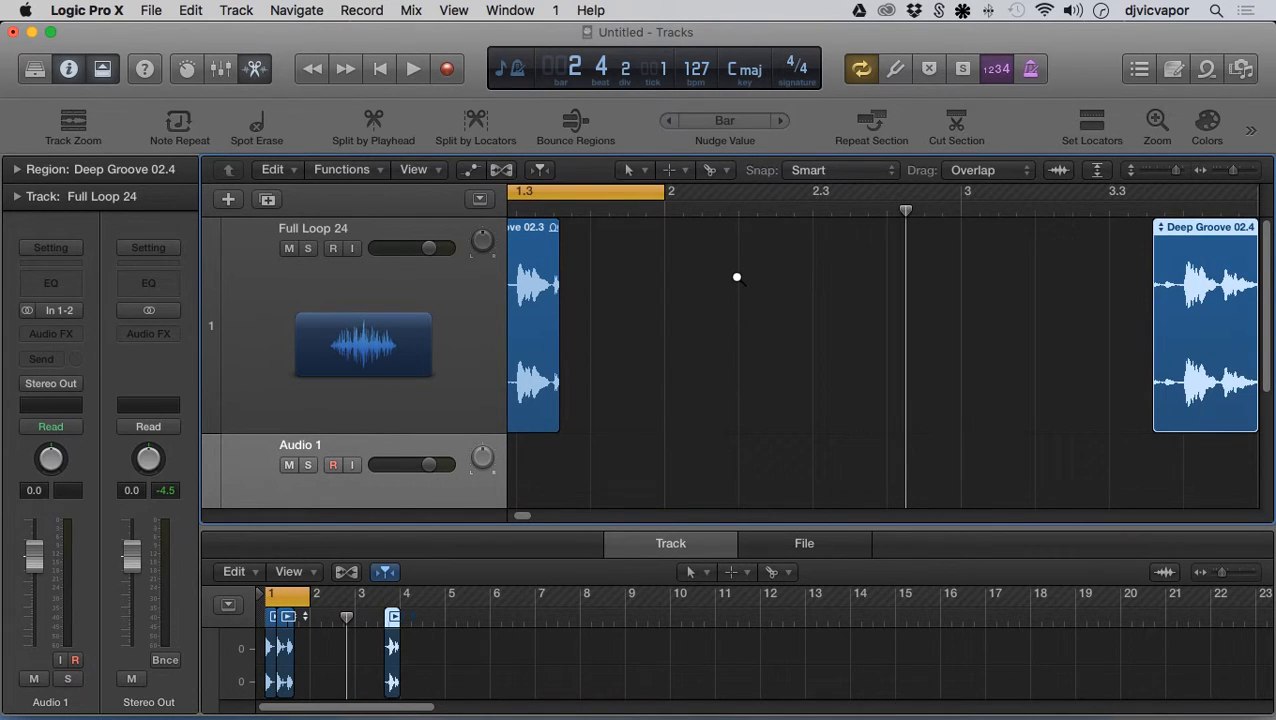
key(alt+Left)
key(alt+Left)
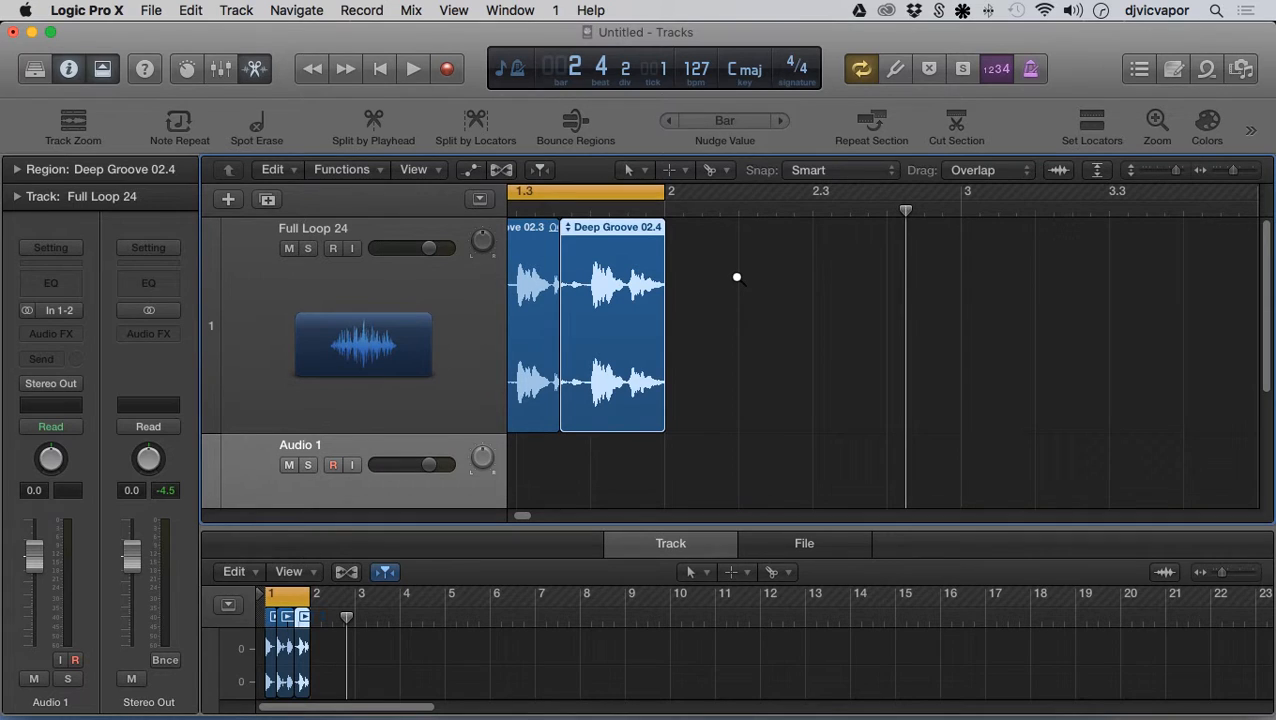
Set the Nudge Value to 10 ms and repeatedly nudge the Deep Groove 02.4 region later on the timeline.
click(735, 122)
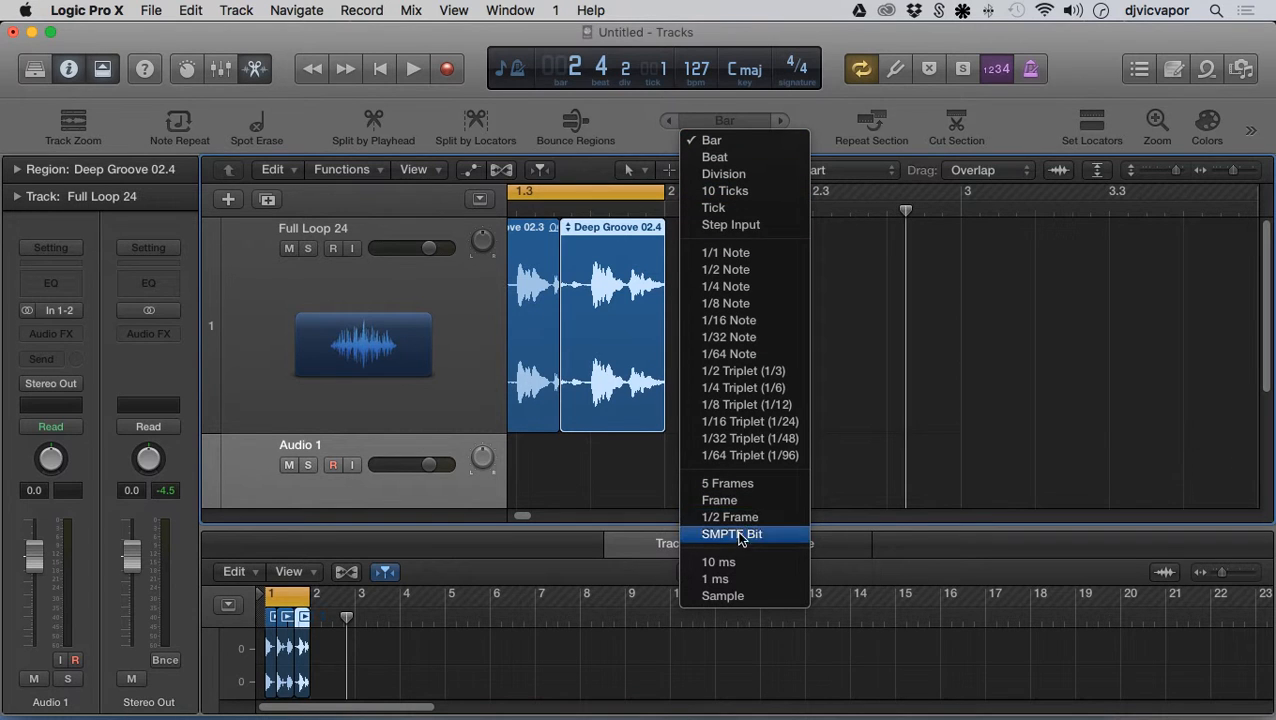
click(745, 563)
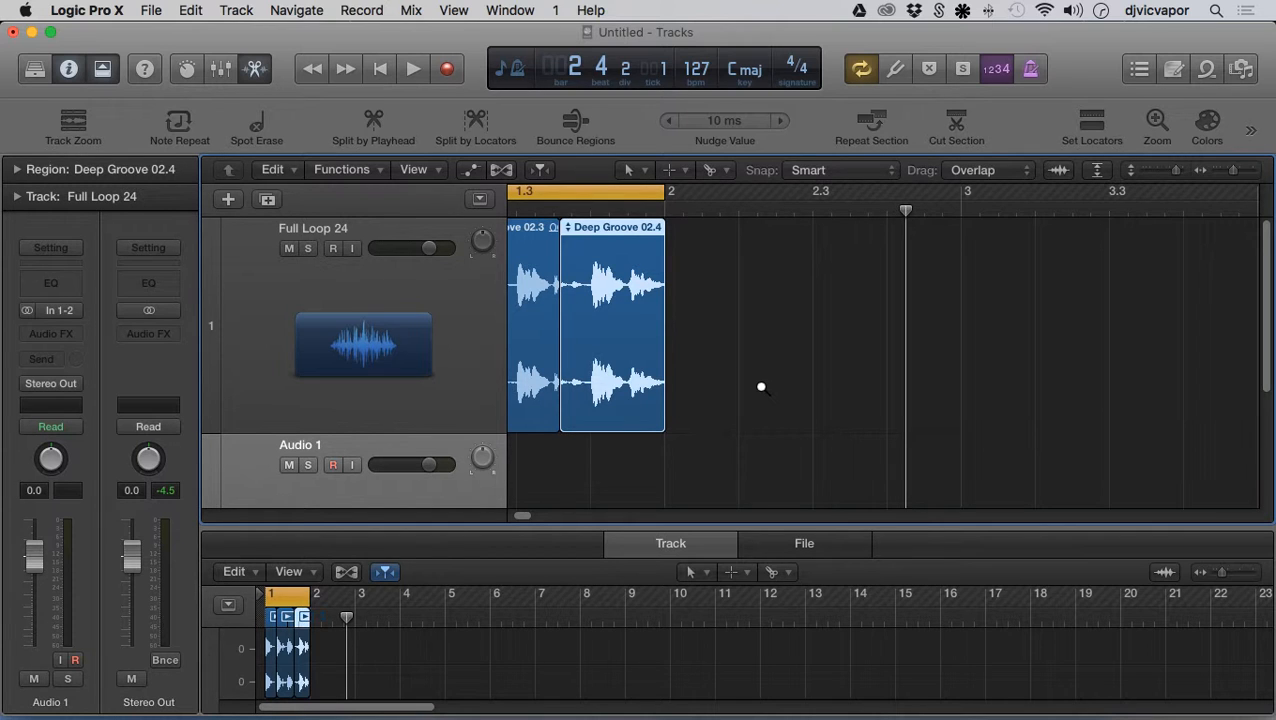
key(alt+Right)
key(alt+Right)
key(alt+Right)
key(alt+Right)
key(alt+Right)
key(alt+Right)
key(alt+Right)
key(alt+Right)
key(alt+Right)
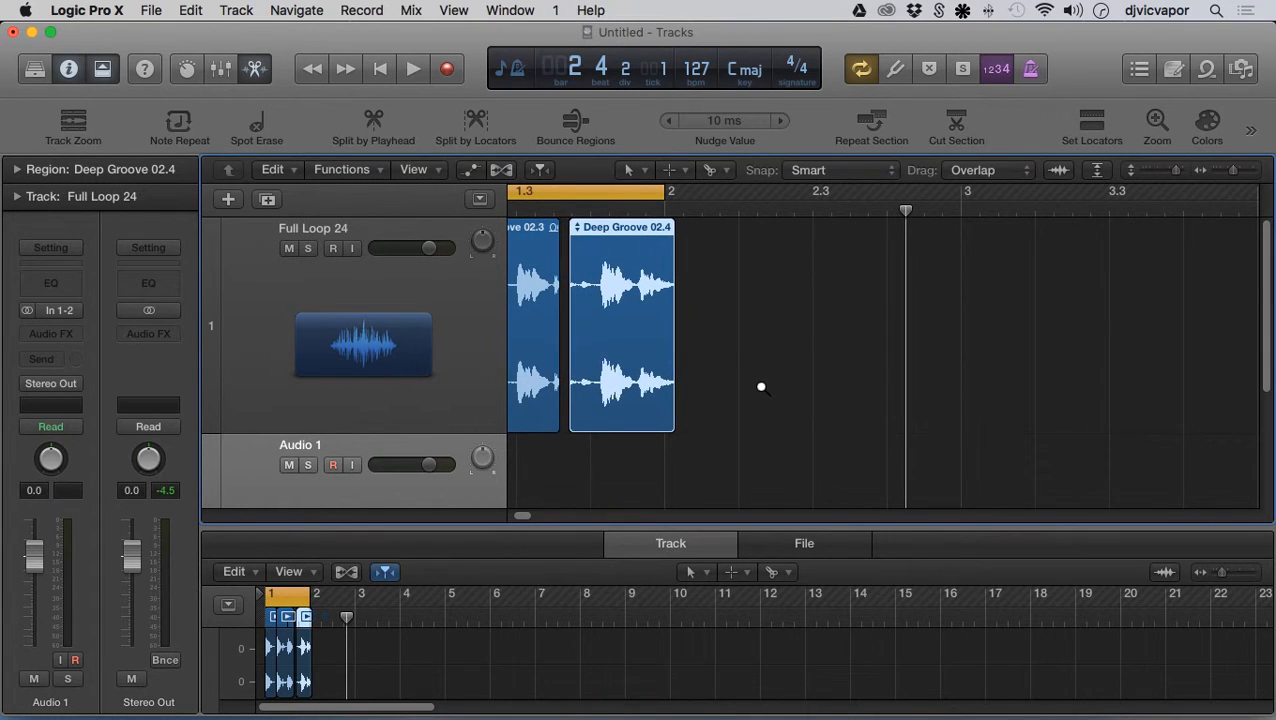
key(alt+Right)
key(alt+Right)
key(alt+Right)
key(alt+Right)
key(alt+Right)
key(alt+Right)
key(alt+Right)
key(alt+Right)
key(alt+Right)
key(alt+Right)
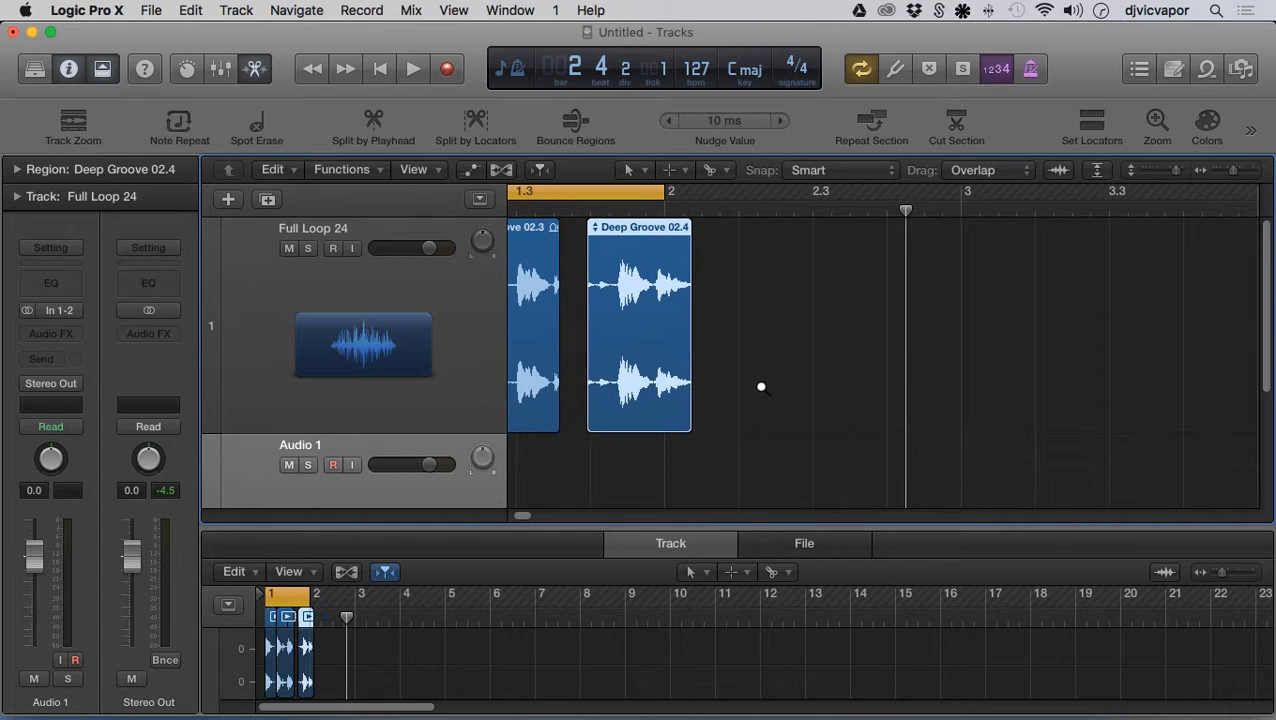
key(alt+Right)
key(alt+Right)
key(alt+Right)
key(alt+Right)
key(alt+Right)
key(alt+Right)
key(alt+Right)
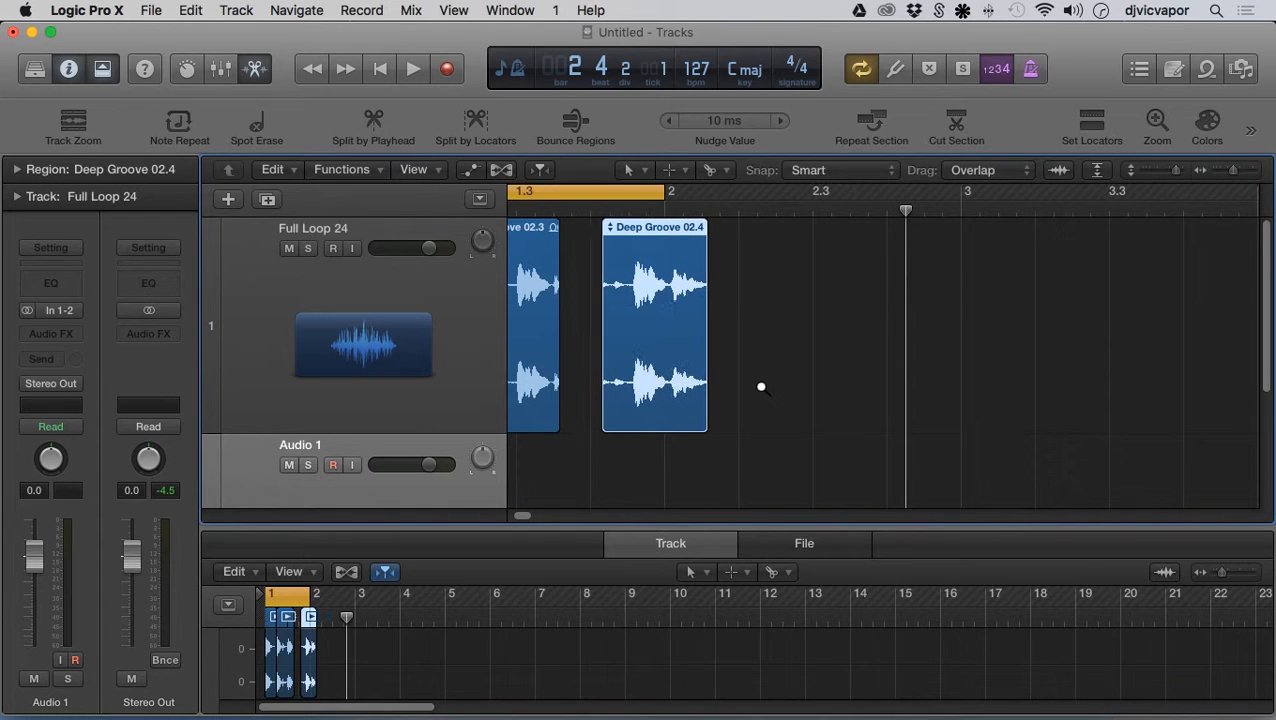
Nudge the Deep Groove 02.4 region earlier in 10 ms increments until it meets the end of Deep Groove 02.3.
key(alt+Left)
key(alt+Left)
key(alt+Left)
key(alt+Left)
key(alt+Left)
key(alt+Left)
key(alt+Left)
key(alt+Left)
key(alt+Left)
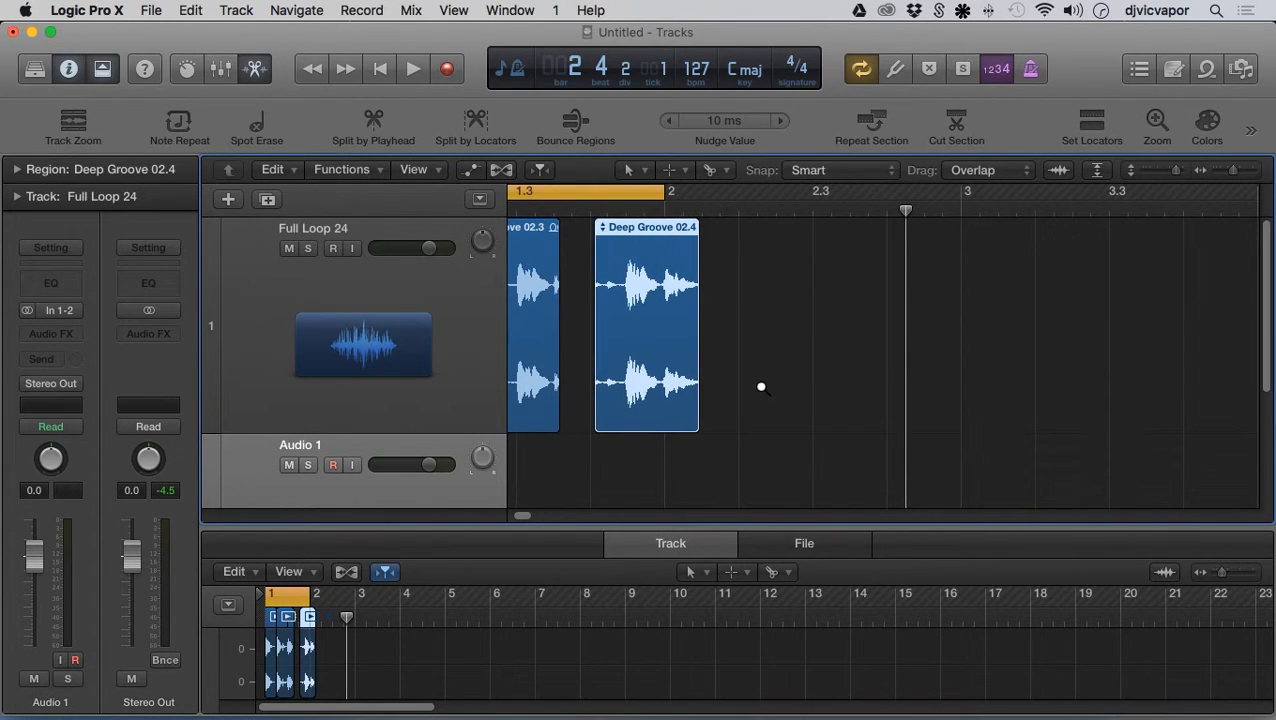
key(alt+Left)
key(alt+Left)
key(alt+Left)
key(alt+Left)
key(alt+Left)
key(alt+Left)
key(alt+Left)
key(alt+Left)
key(alt+Left)
key(alt+Left)
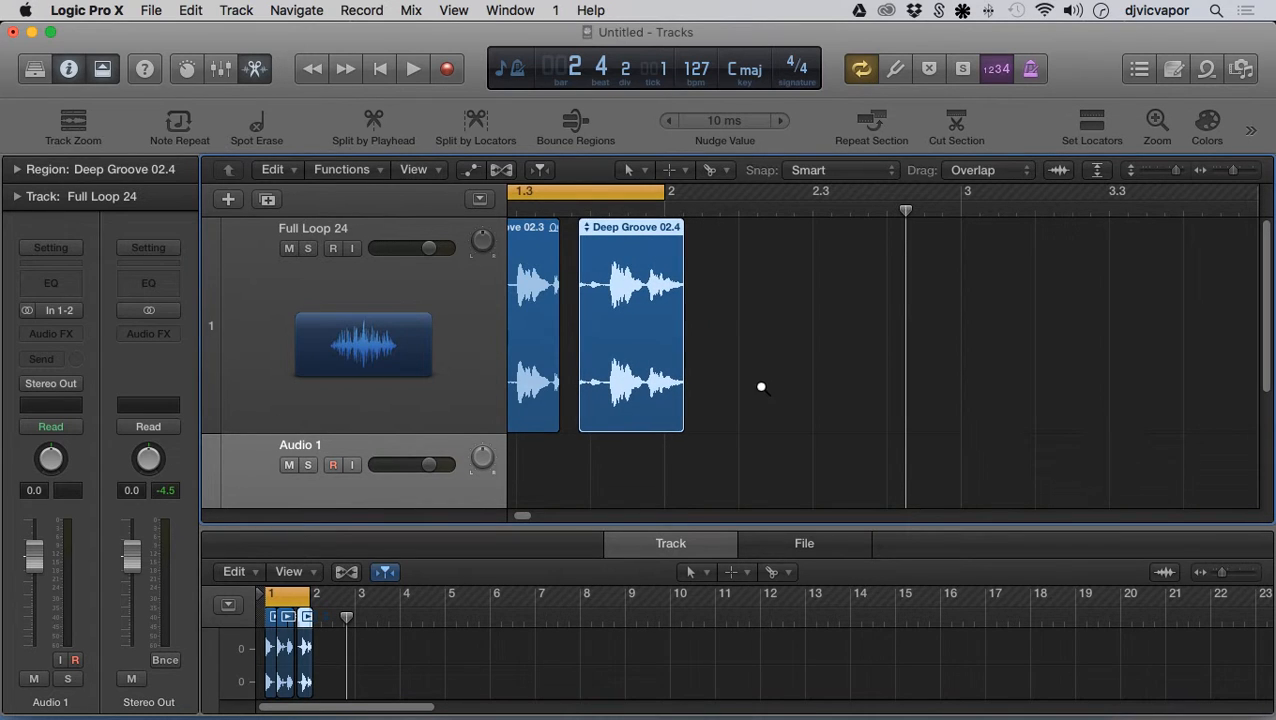
key(alt+Left)
key(alt+Left)
key(alt+Left)
key(alt+Left)
key(alt+Left)
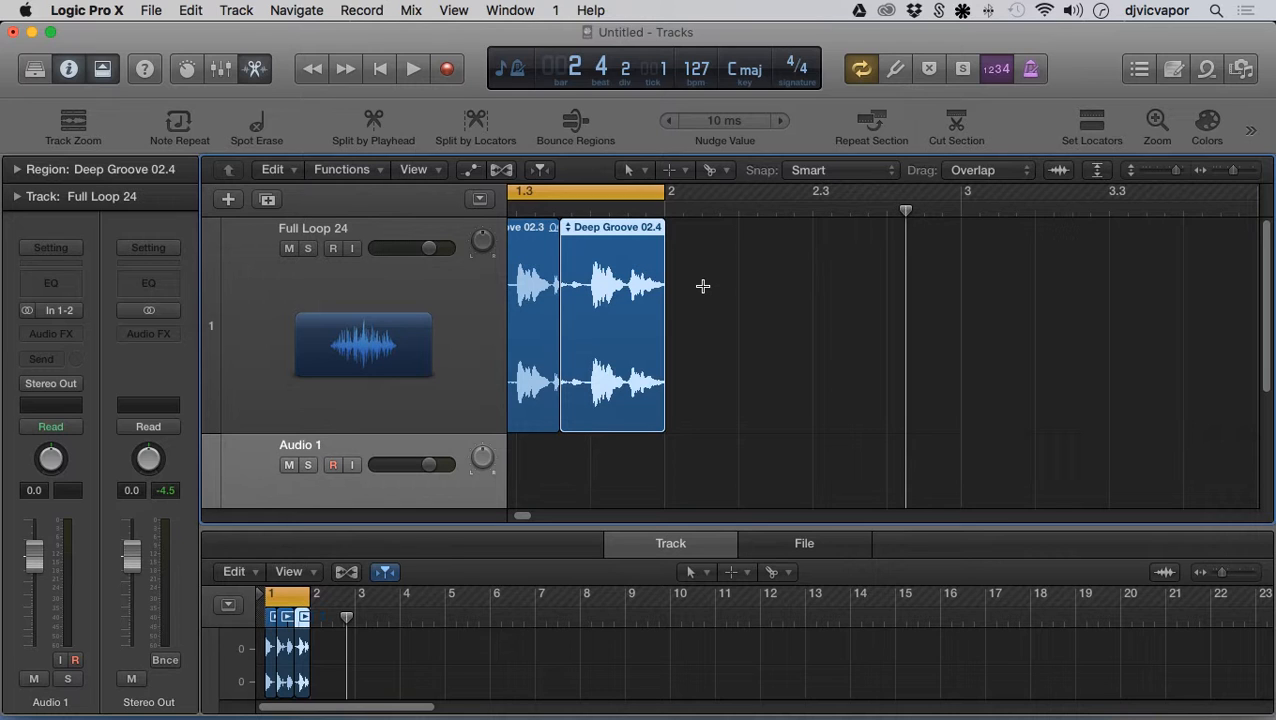
Hide the toolbar and collapse the audio editor below the tracks area.
key(ctrl+alt+super+t)
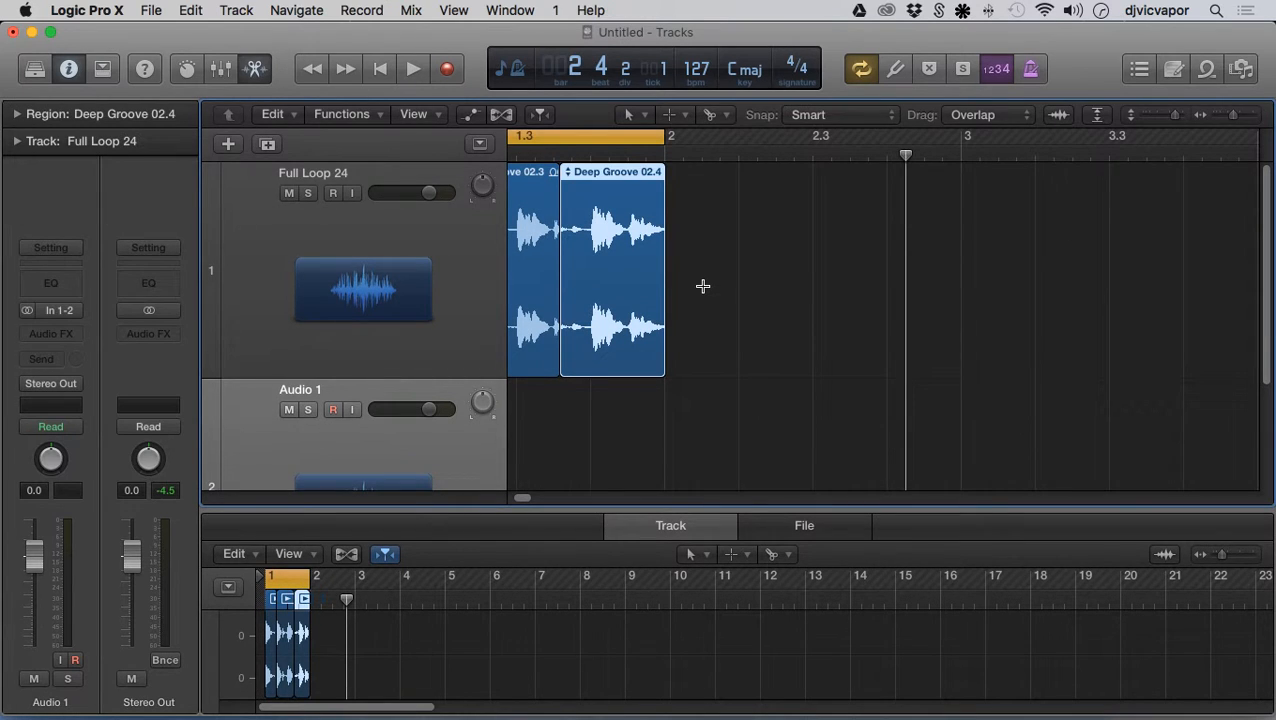
drag(798, 513, 820, 700)
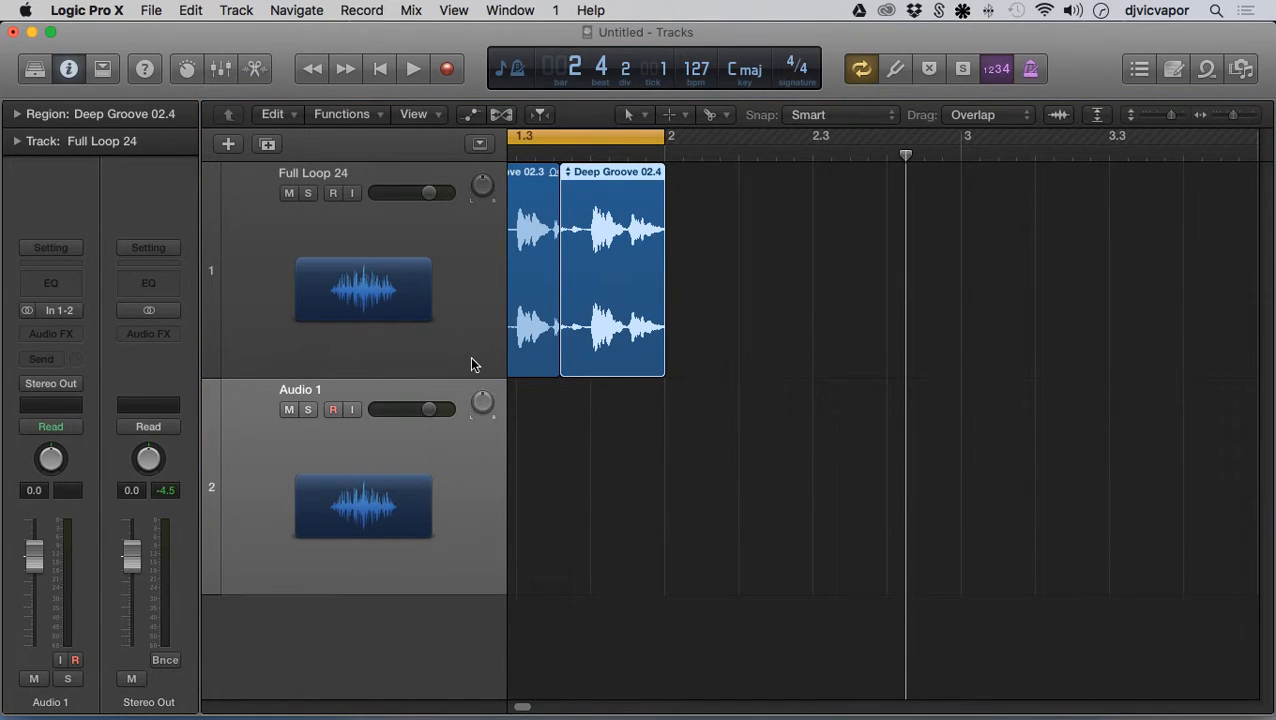
Alternate the track selection between Full Loop 24 and Audio 1, then select only the Deep Groove 02.4 region with Audio 1 active.
click(420, 353)
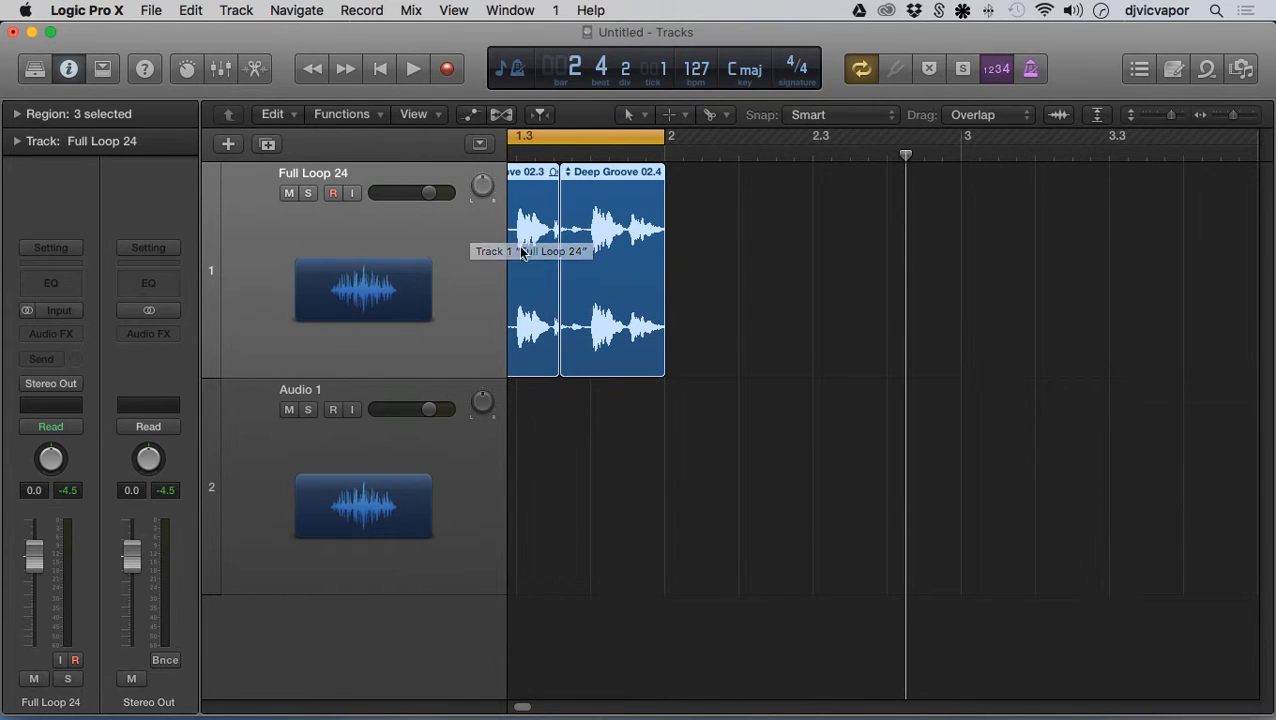
click(433, 450)
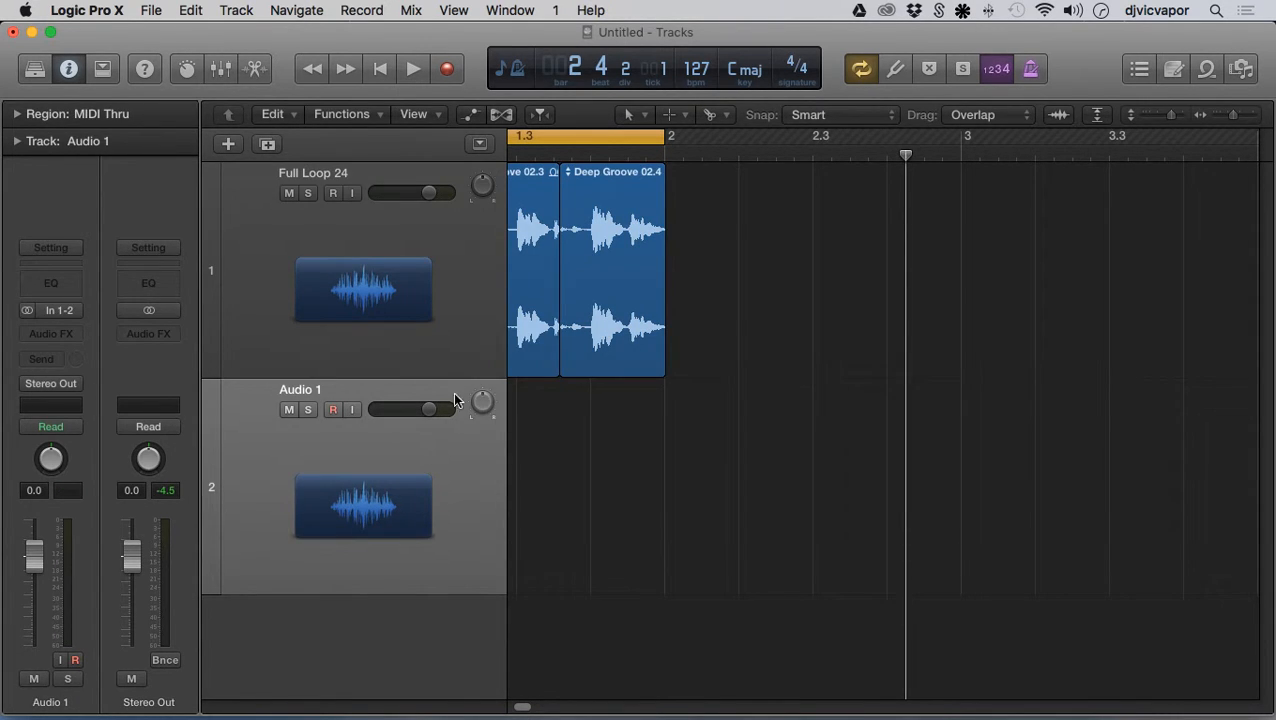
click(443, 260)
click(454, 448)
click(598, 178)
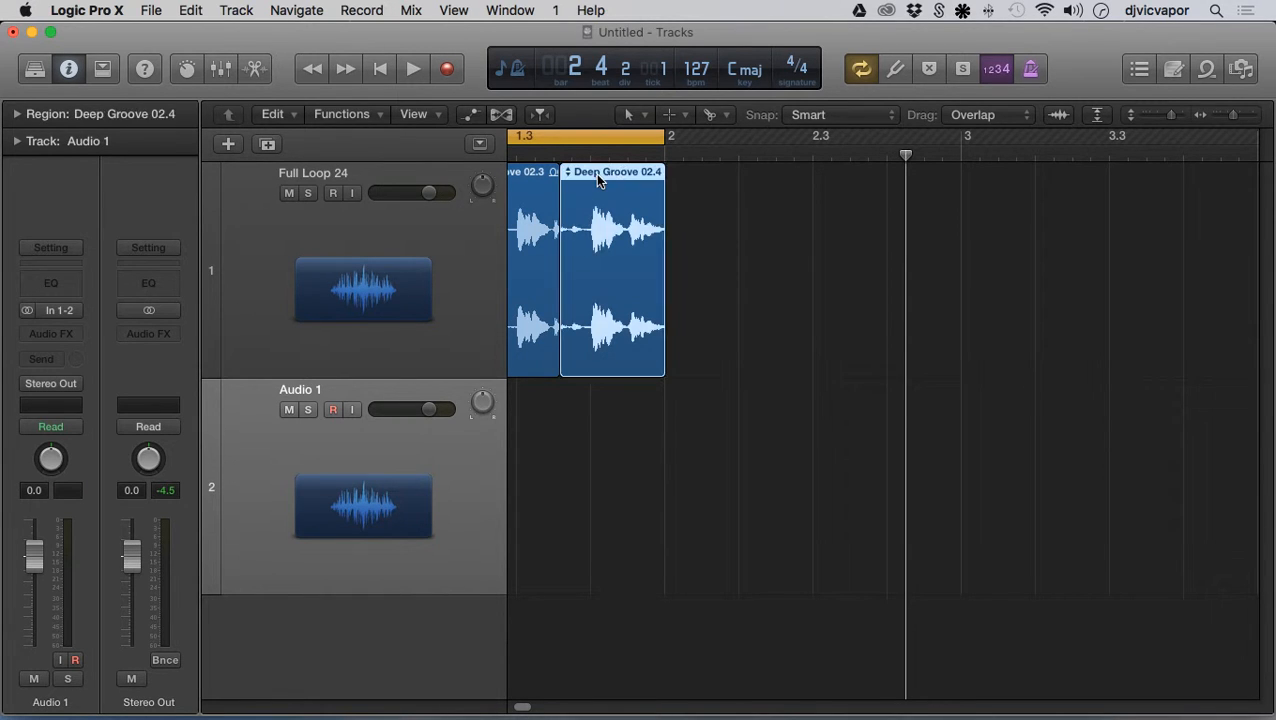
drag(598, 178, 598, 178)
Select the Full Loop 24 track, open its regions in the audio editor, switch to Audio 1 and close the editor.
click(457, 303)
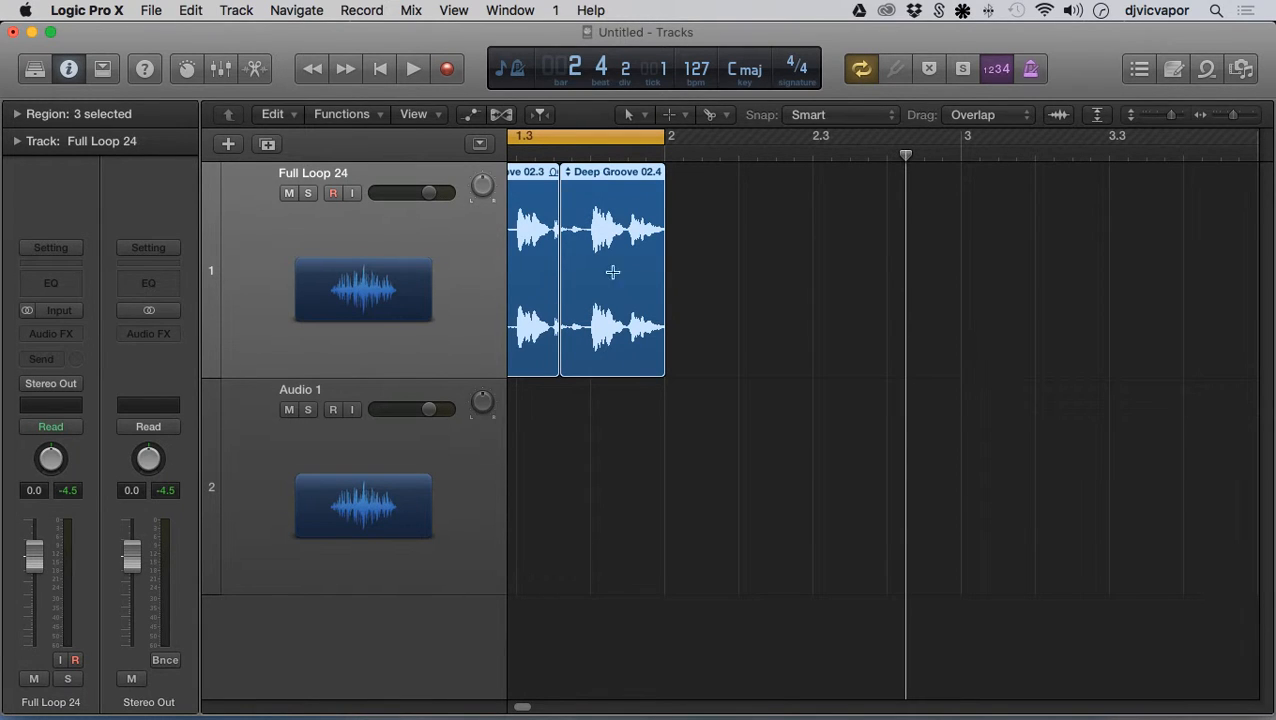
double_click(610, 178)
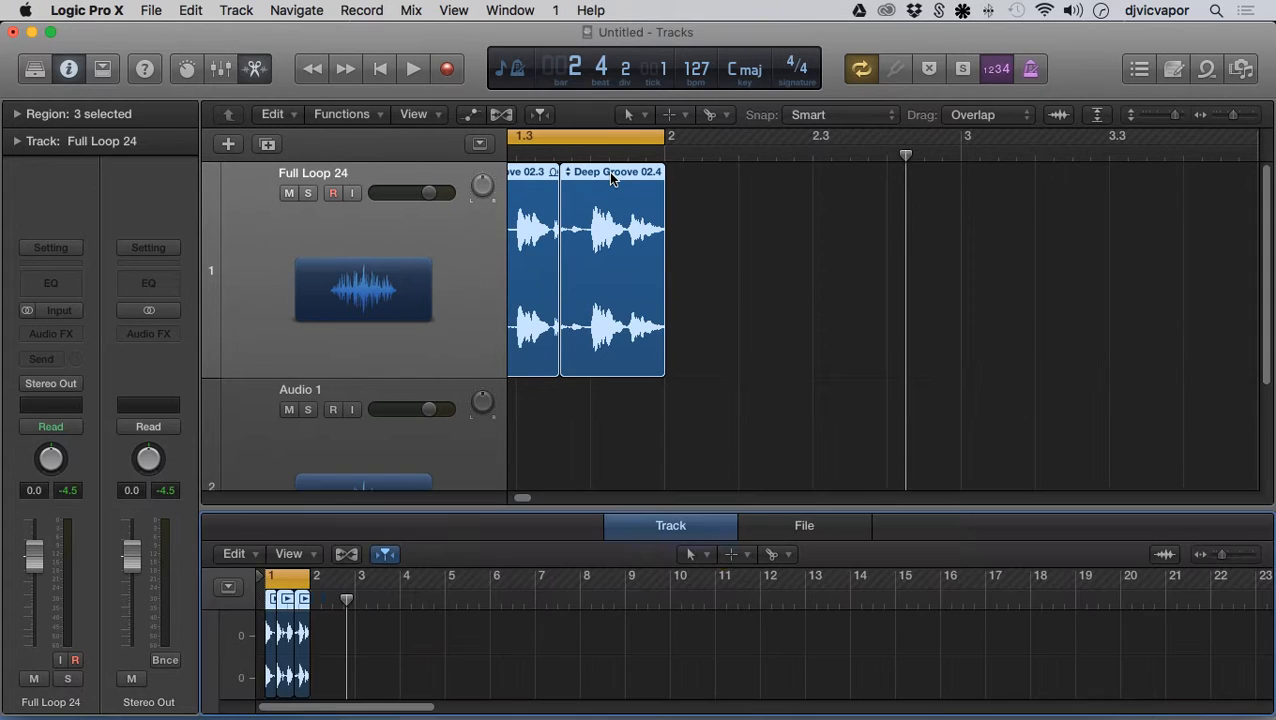
click(428, 454)
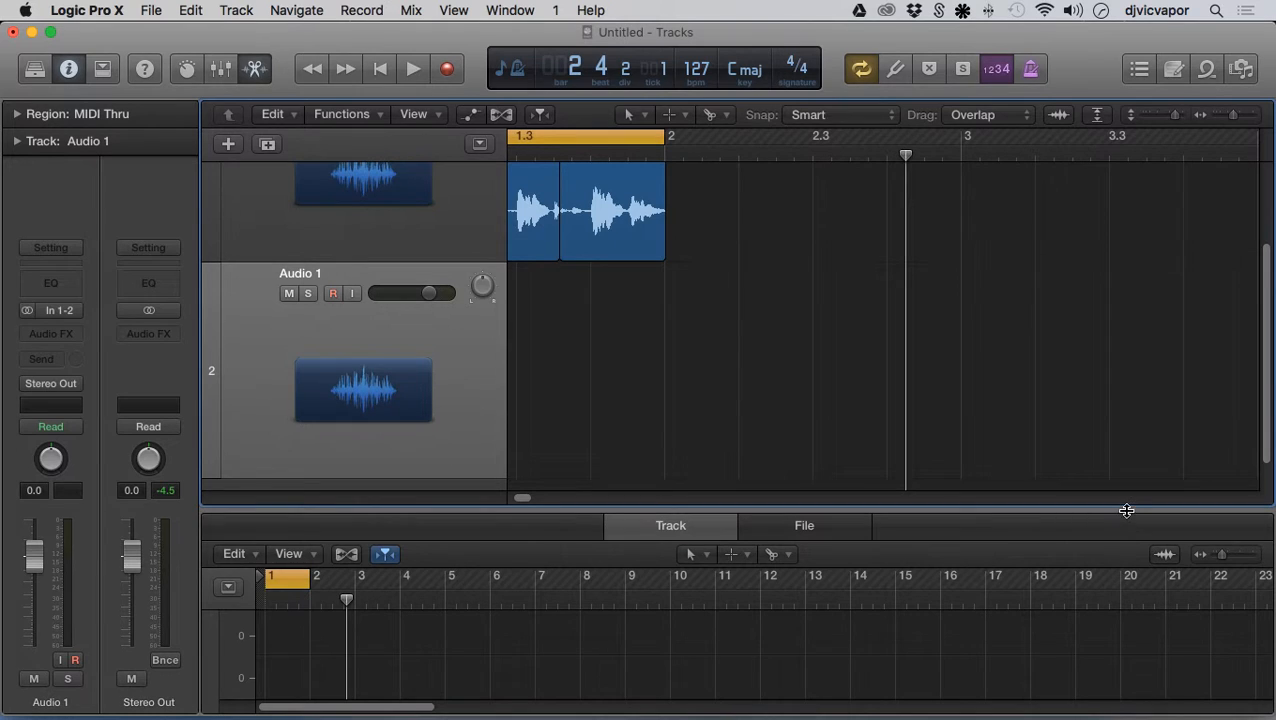
drag(1126, 510, 1121, 688)
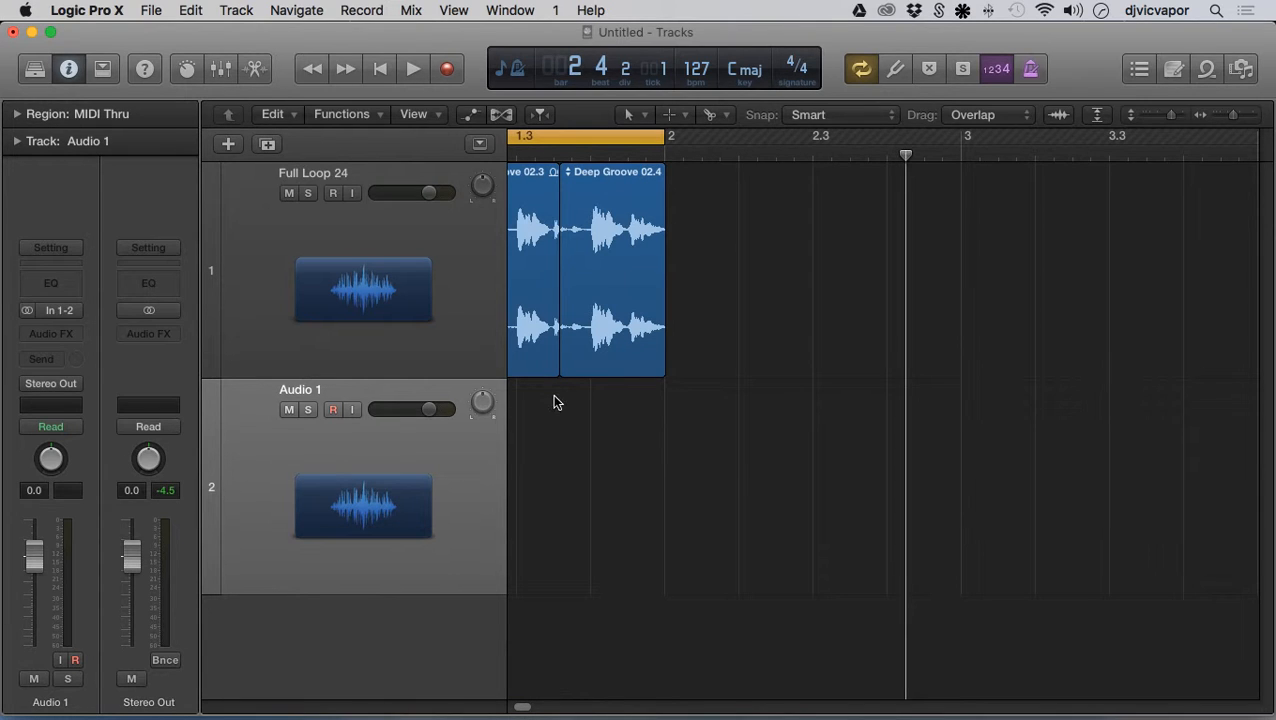
key(shift+t)
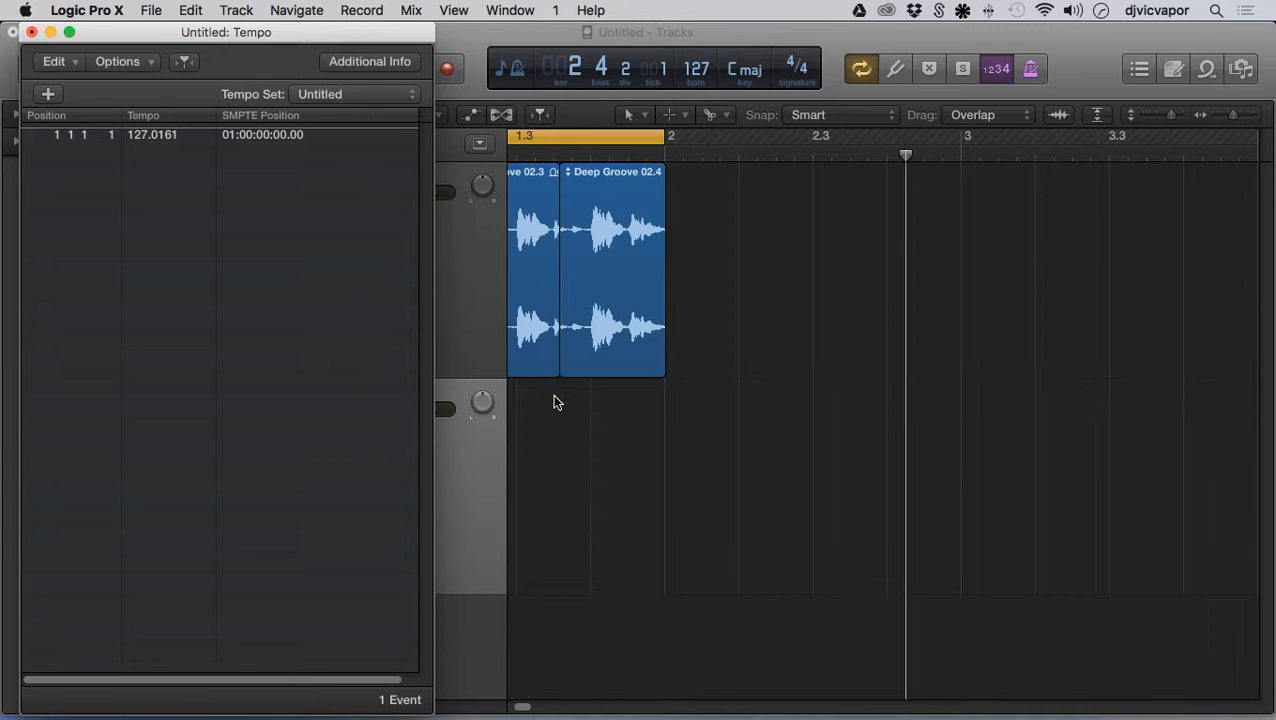
scroll(555, 401, left, 3)
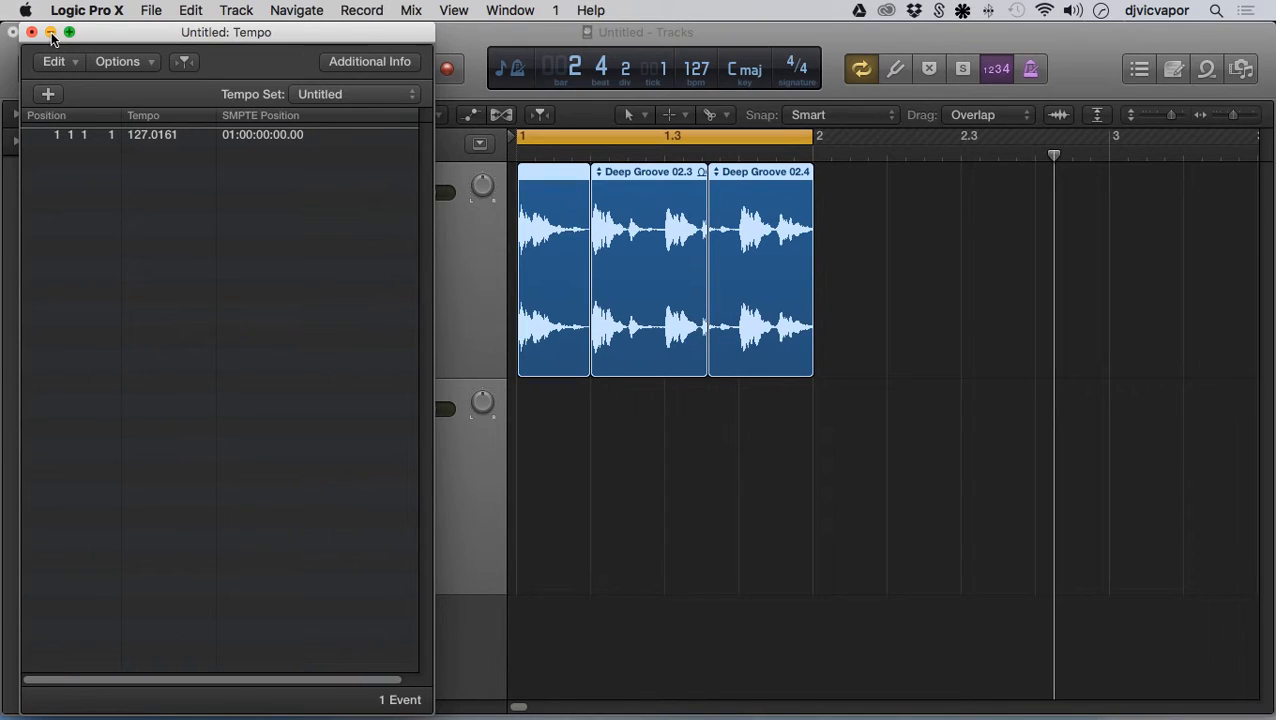
drag(153, 30, 148, 40)
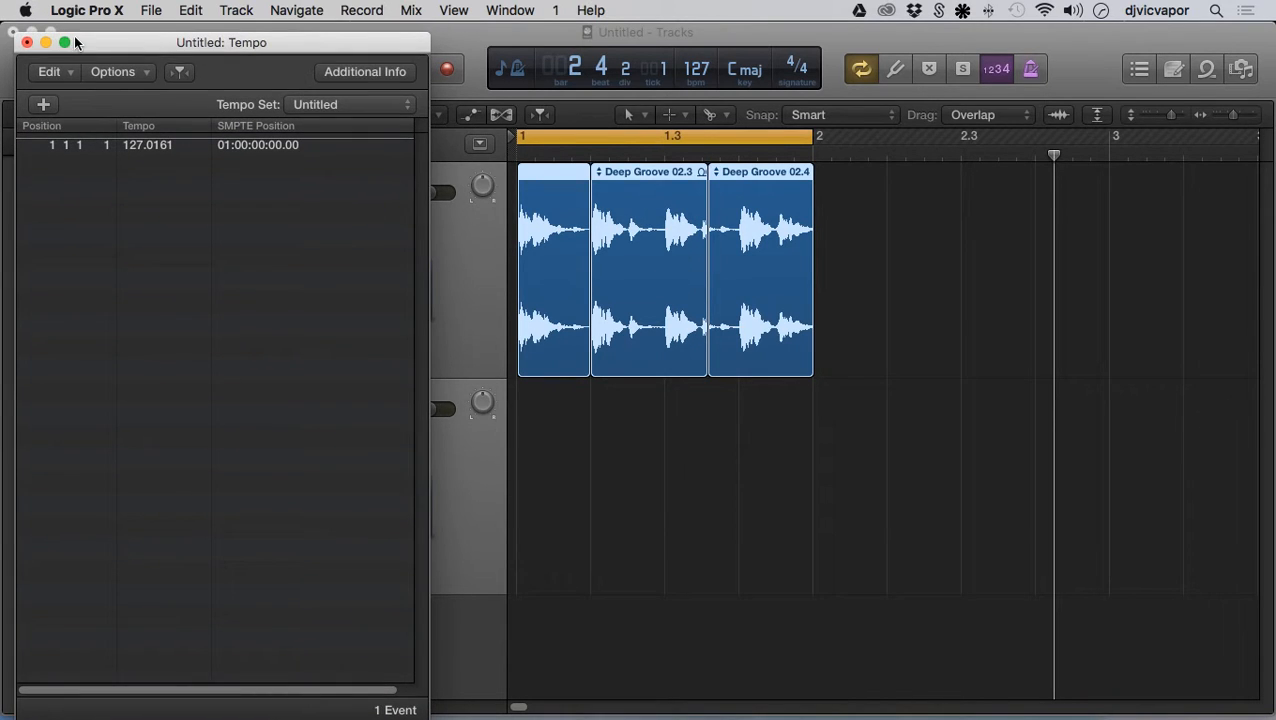
click(27, 42)
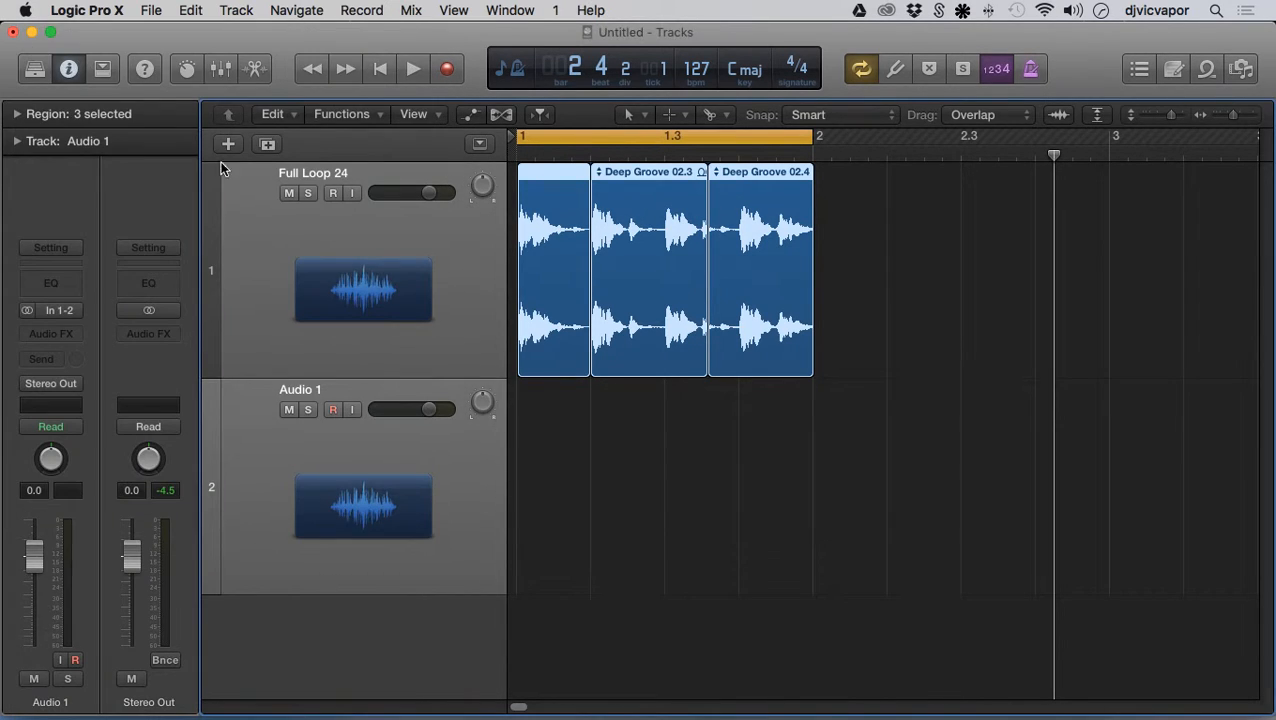
Make Audio 1 the selected track, select the Deep Groove 02.4 region on Full Loop 24 and move it to the selected track.
click(443, 279)
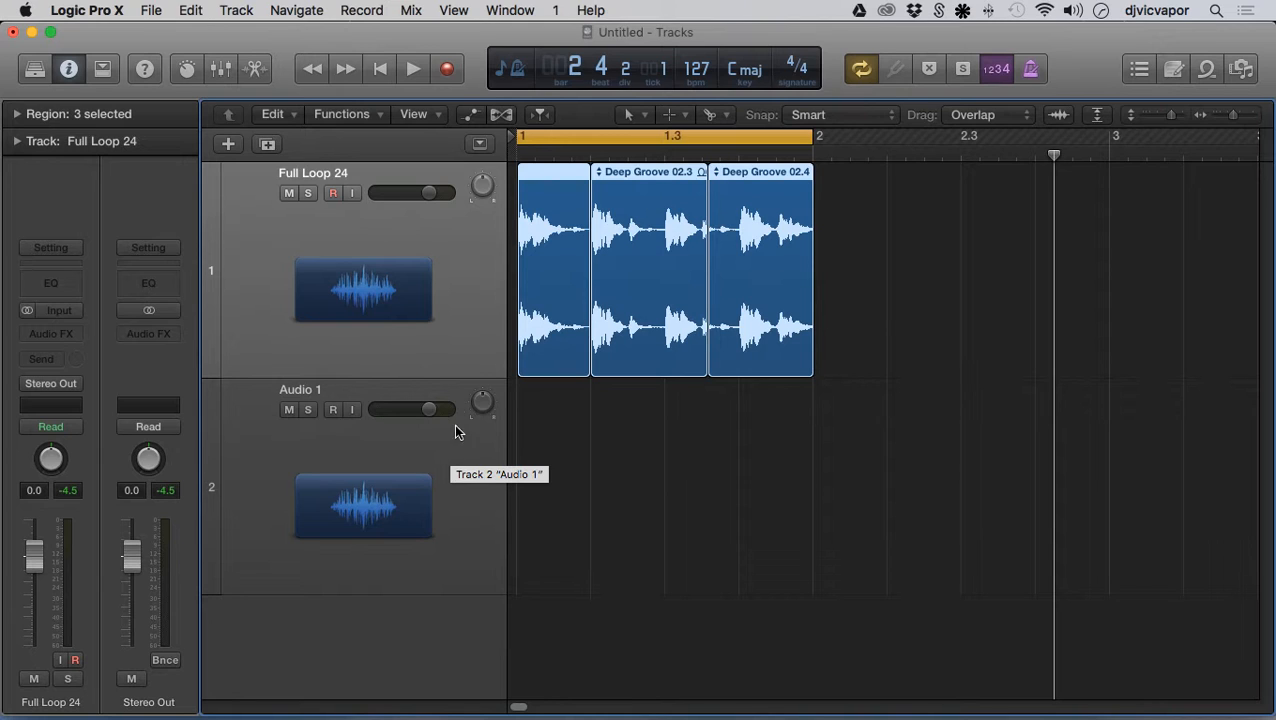
click(834, 271)
click(763, 172)
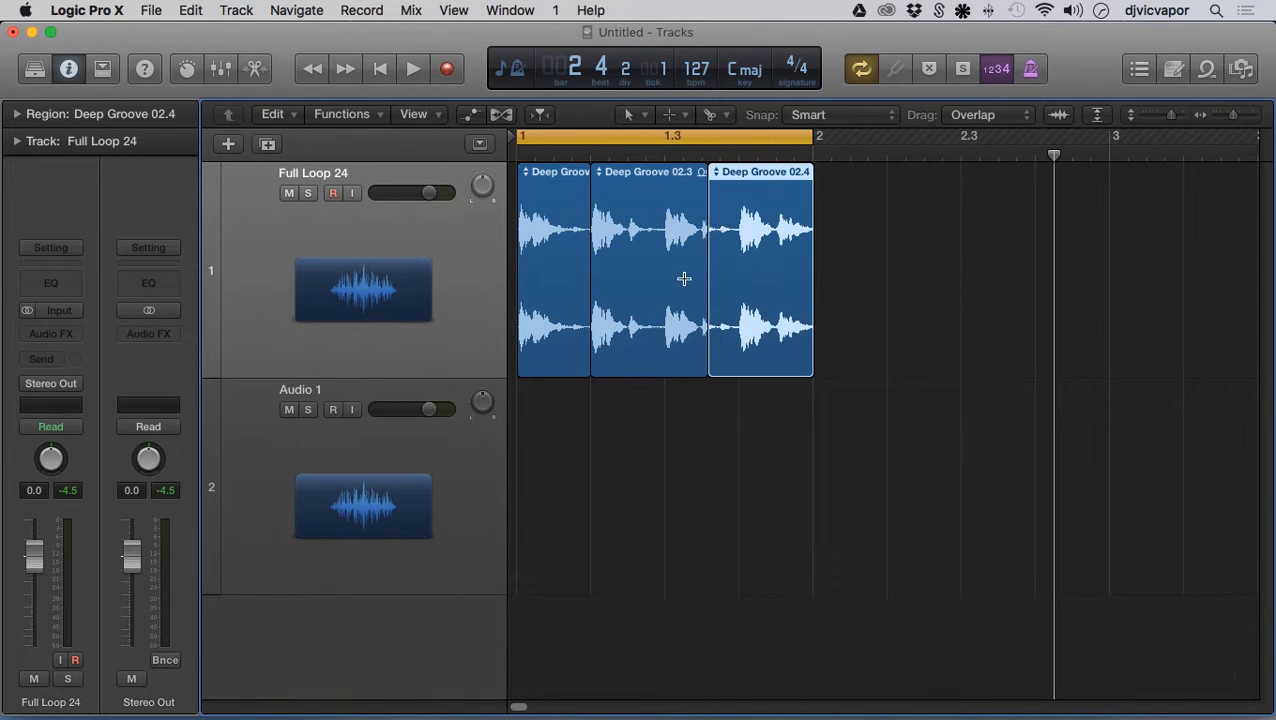
click(455, 462)
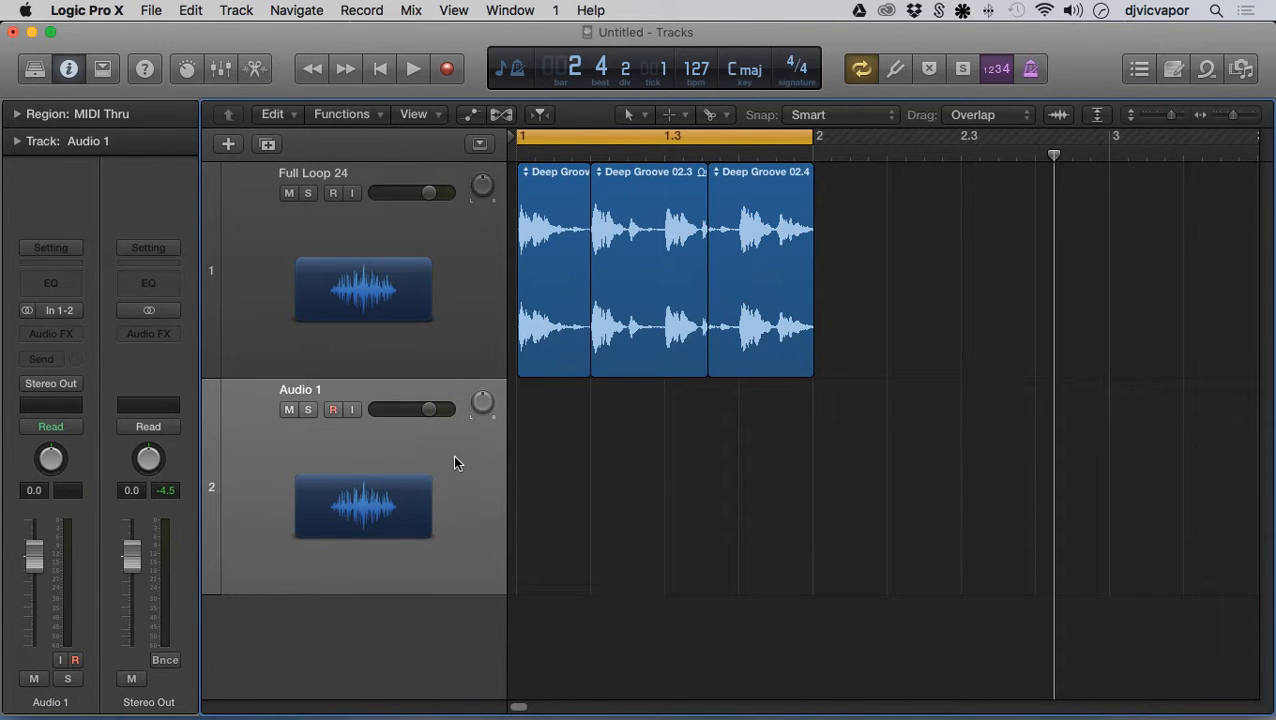
click(767, 174)
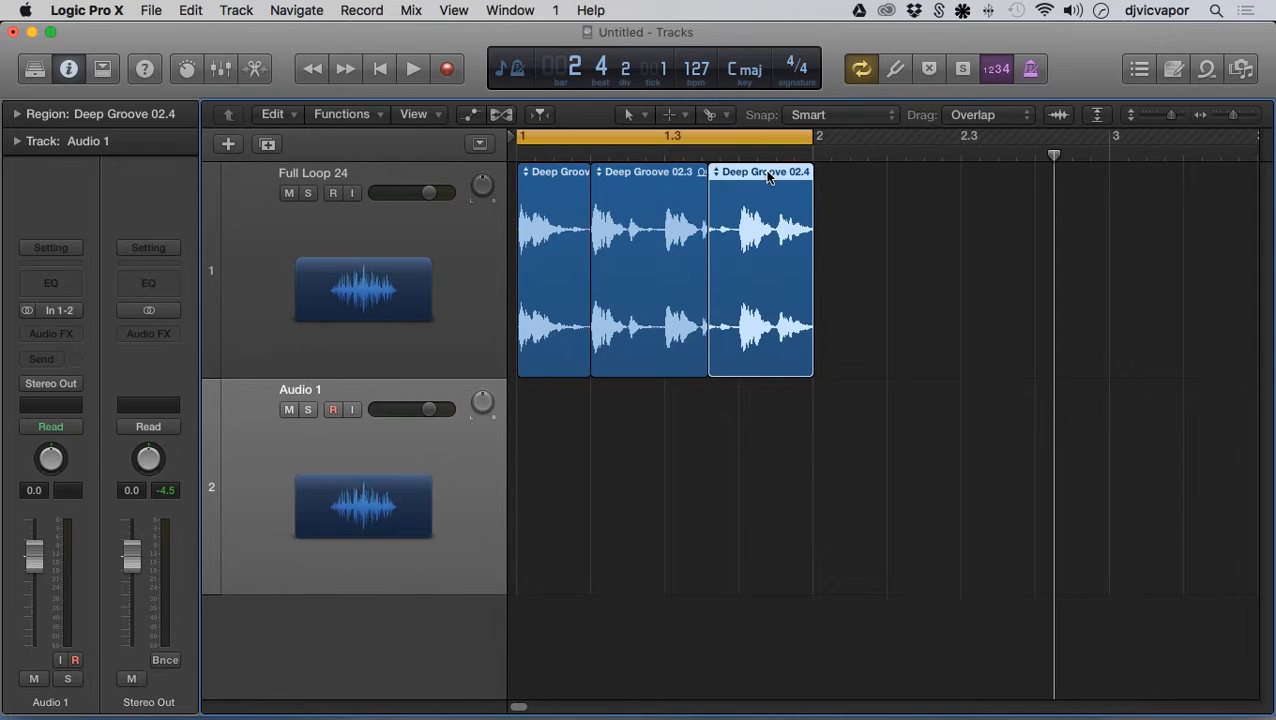
key(super+shift+t)
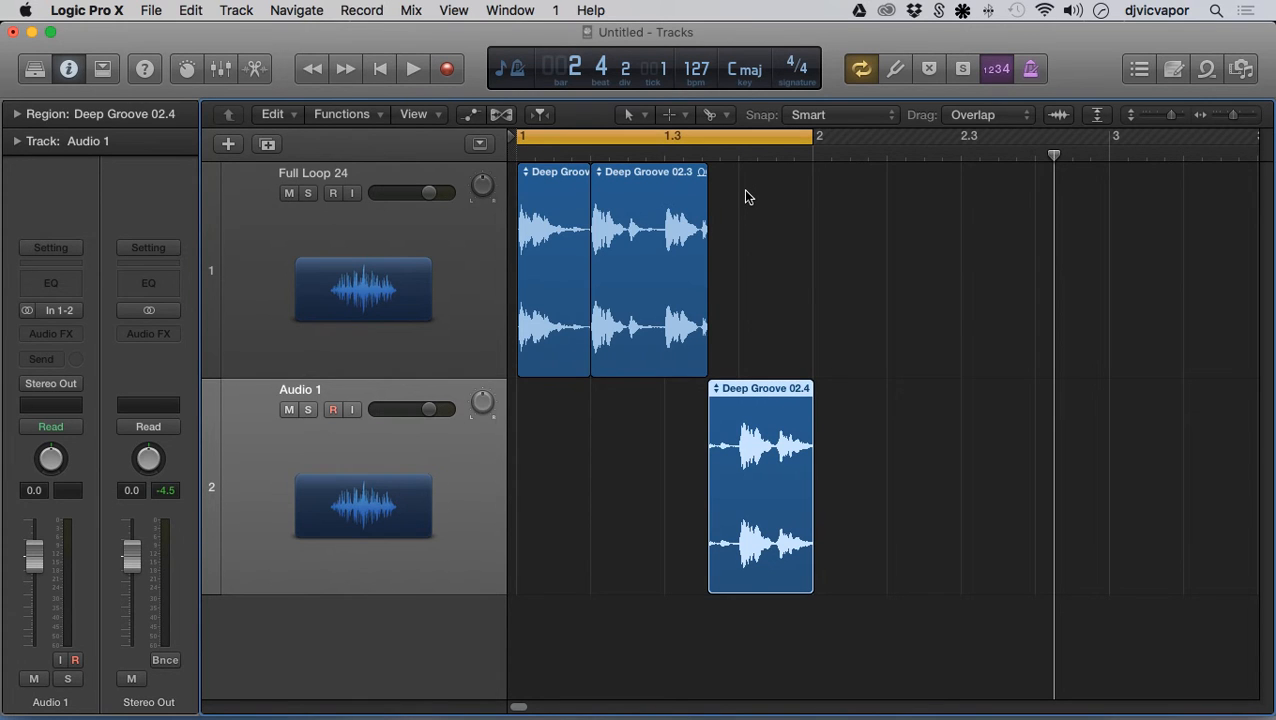
key(ctrl+Up)
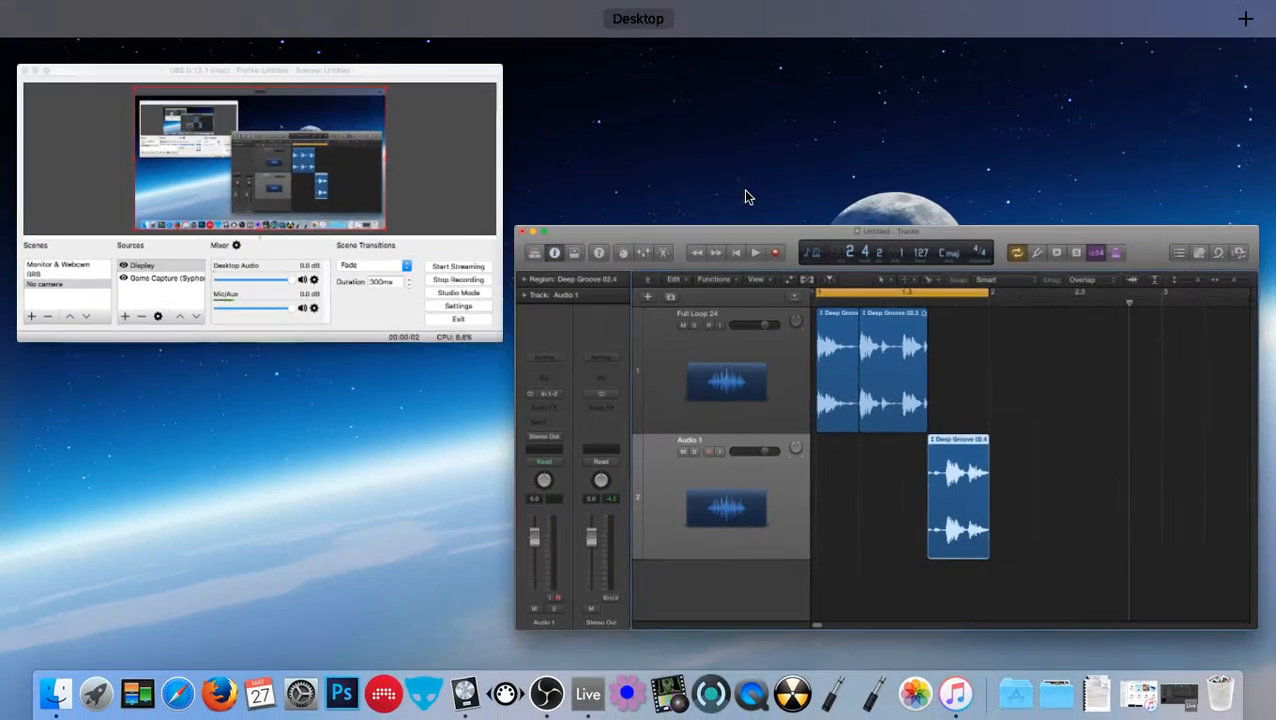